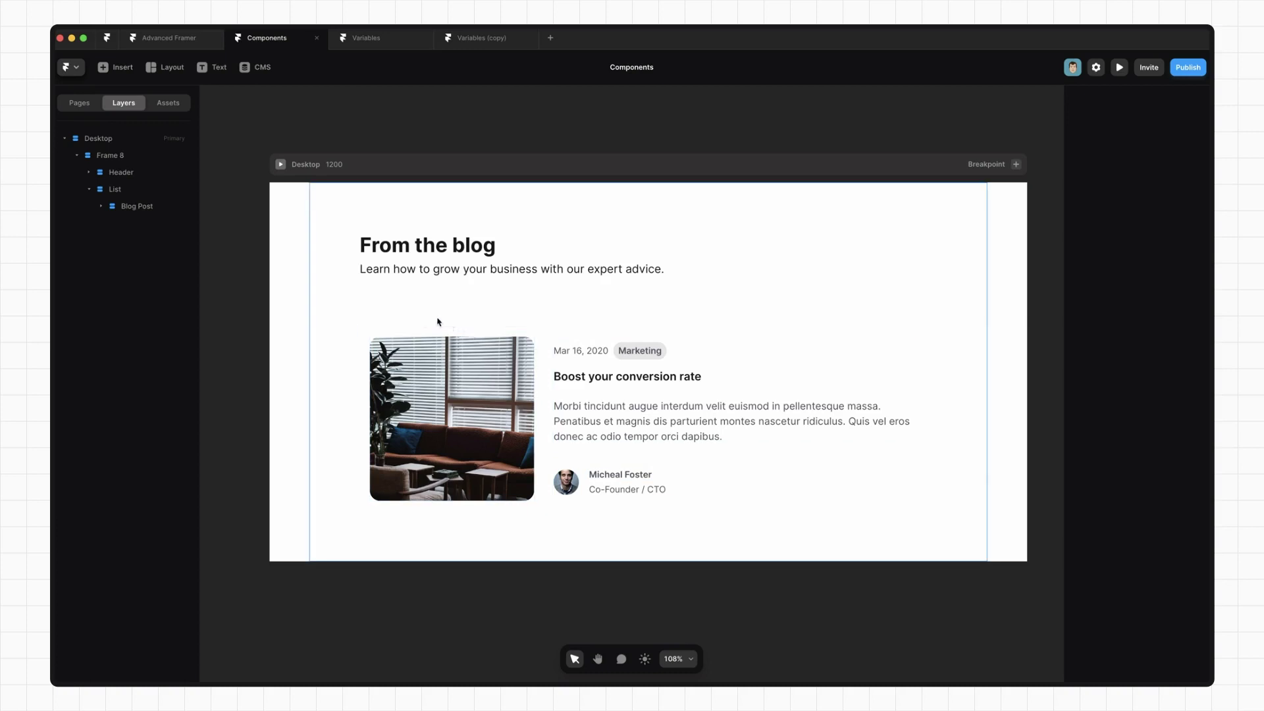
Select the Blog Post card in the From the blog list on the Components page.
click(544, 335)
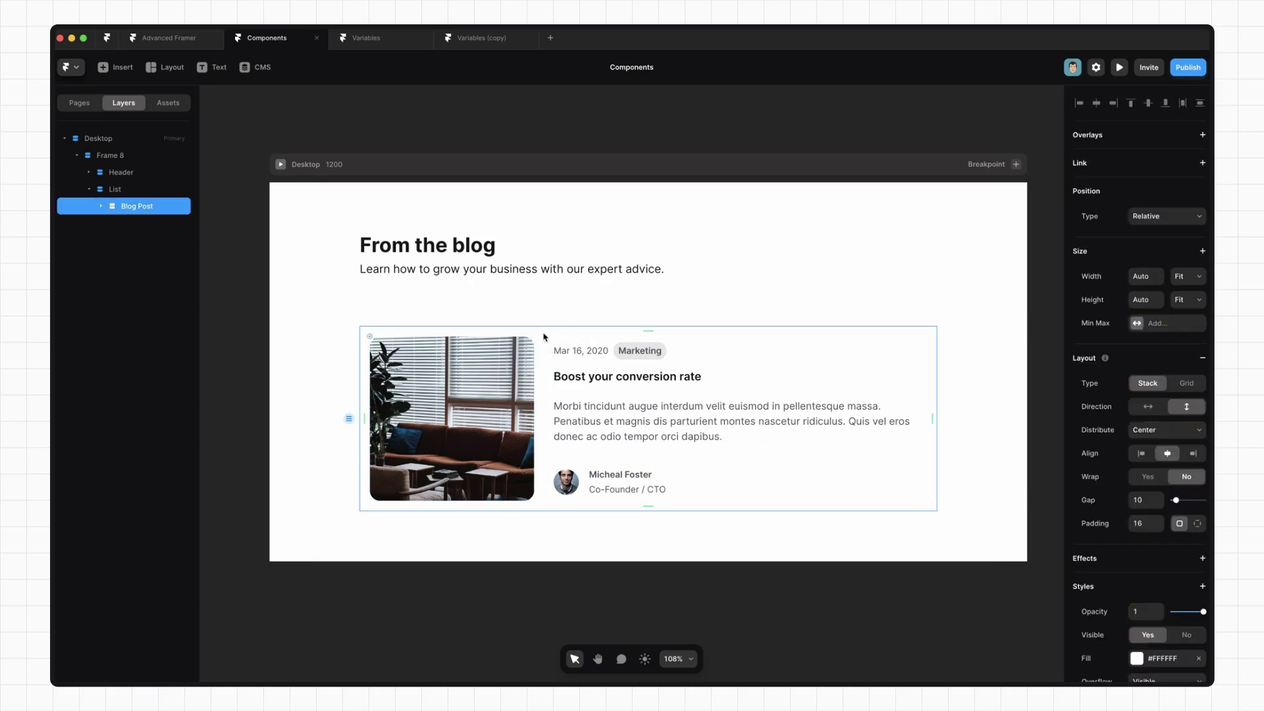
Make the card a component named Blog Post and confirm it appears under Assets.
right_click(543, 337)
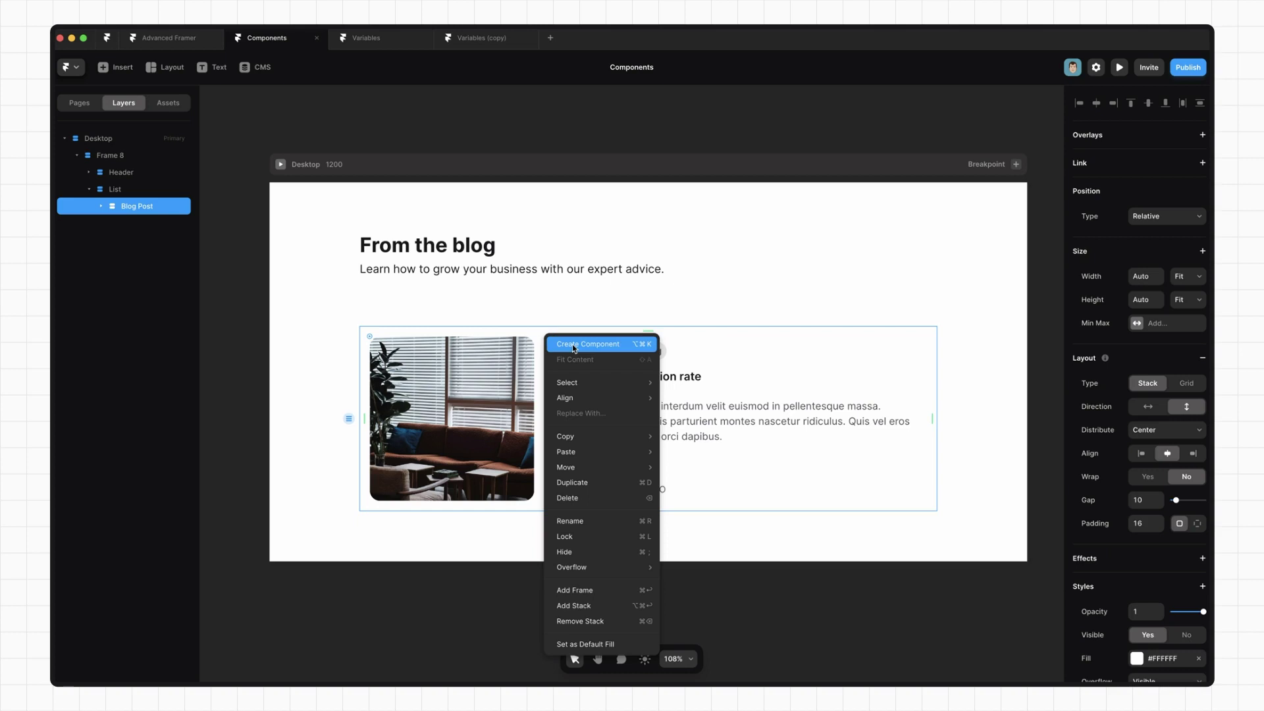
click(572, 344)
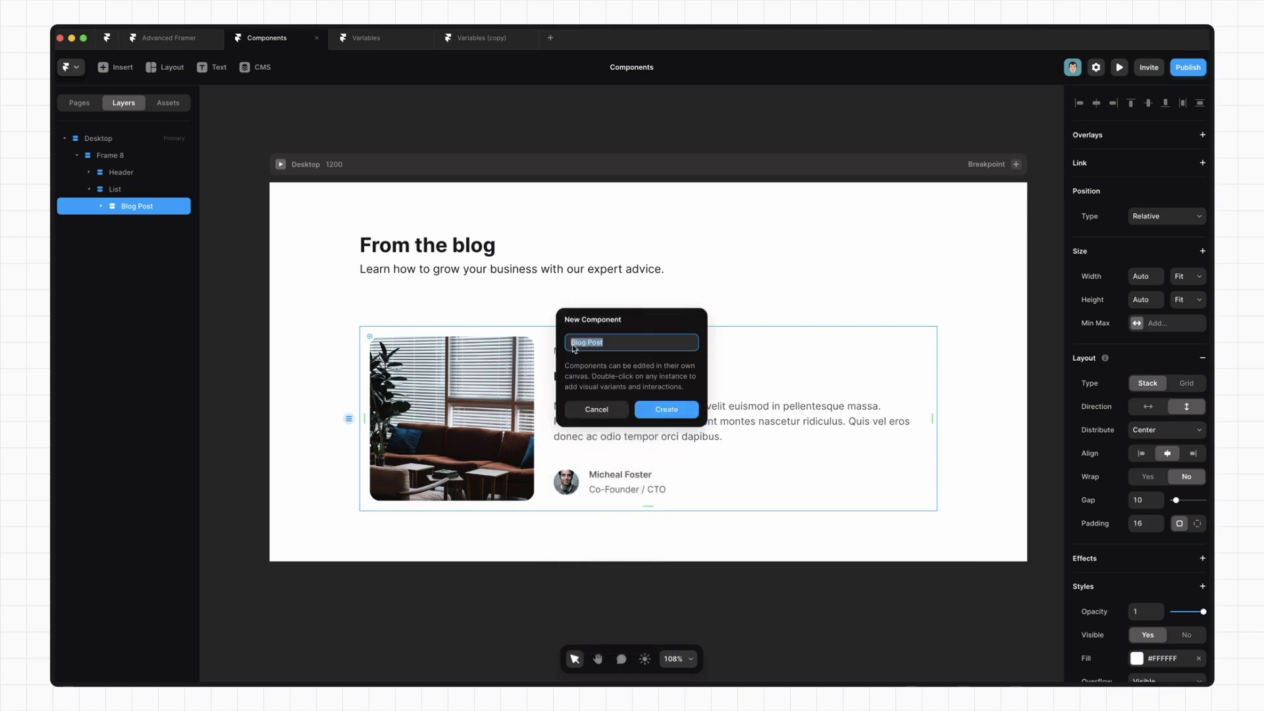
key(Return)
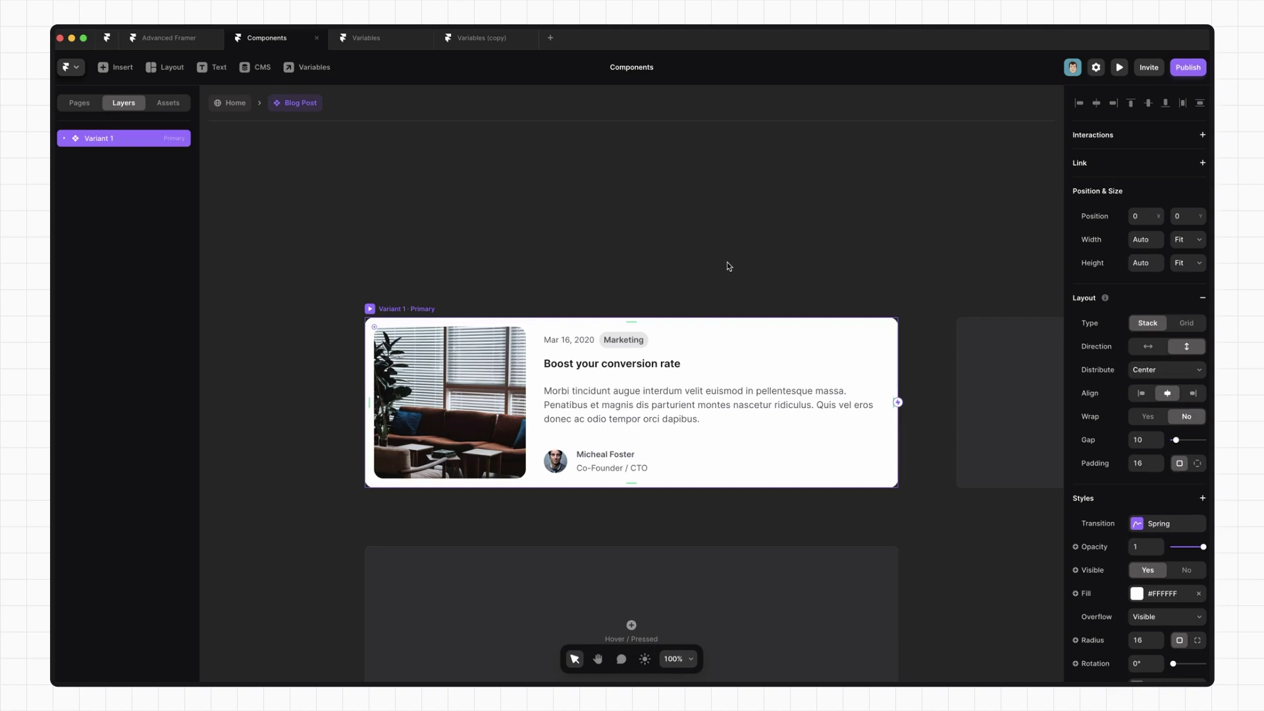
click(169, 106)
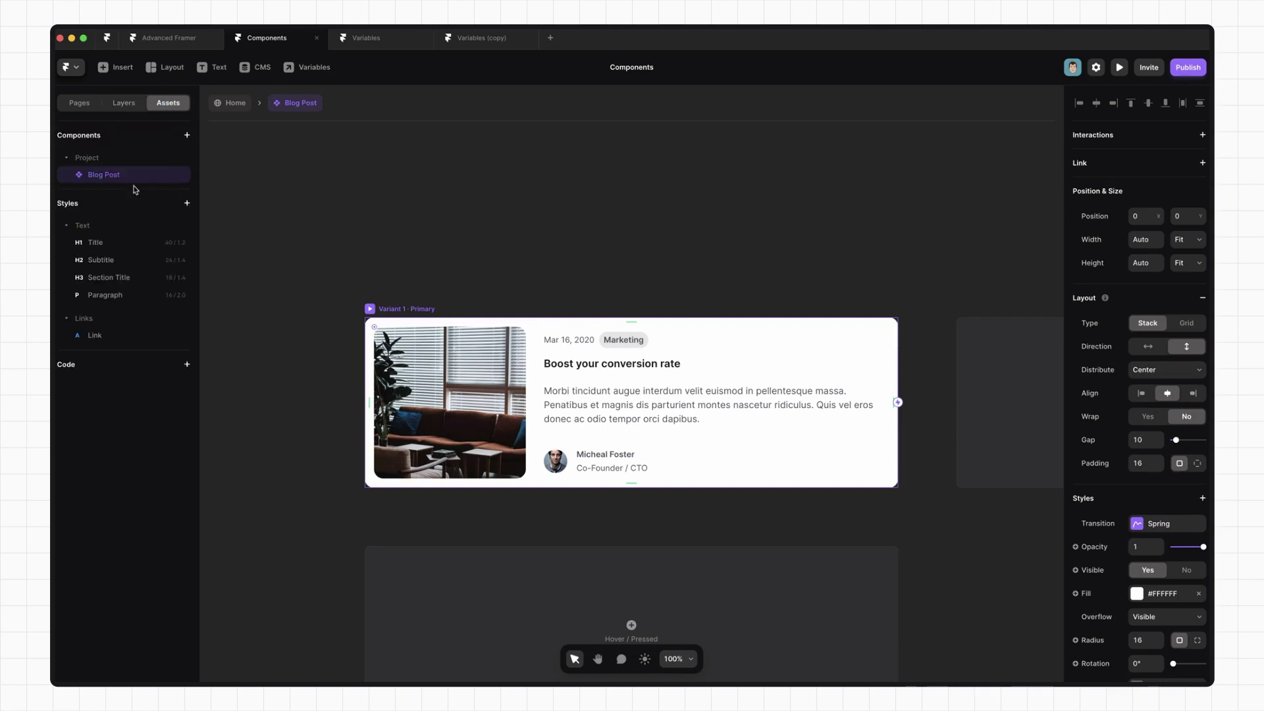
Add a second Blog Post card from Assets and raise the component's Content gap to 31.
key(Escape)
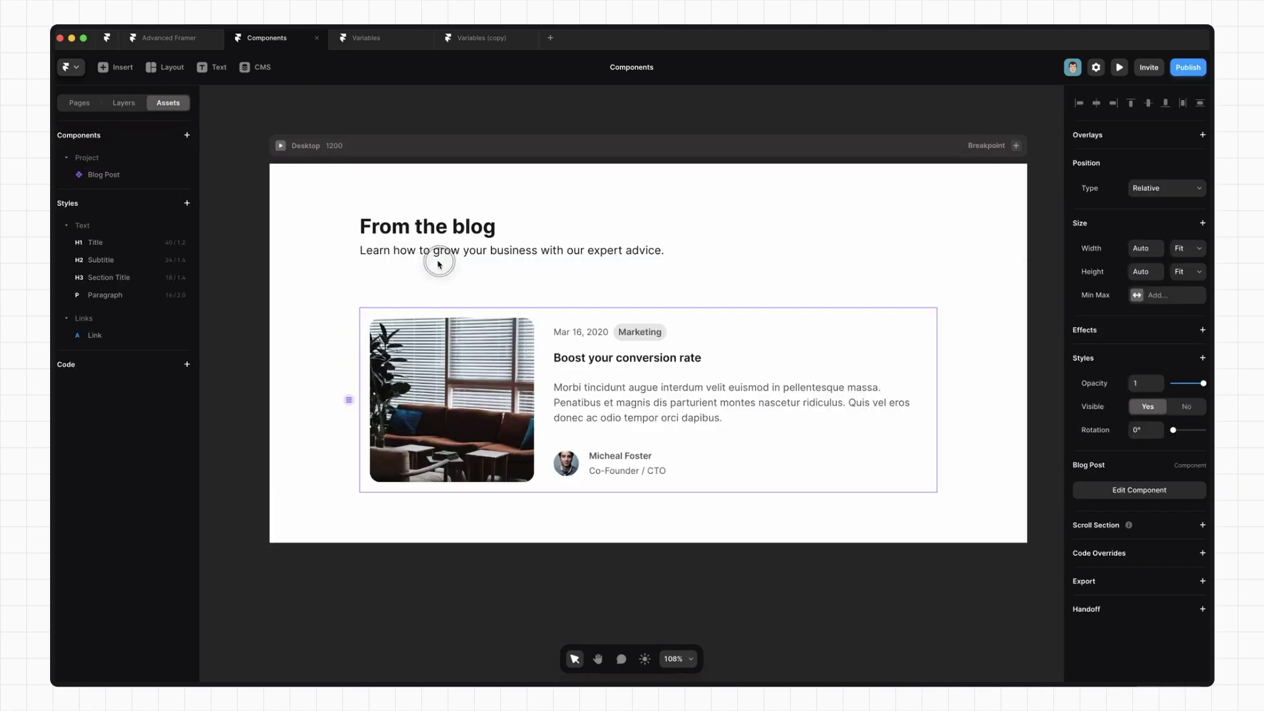
drag(109, 176, 570, 309)
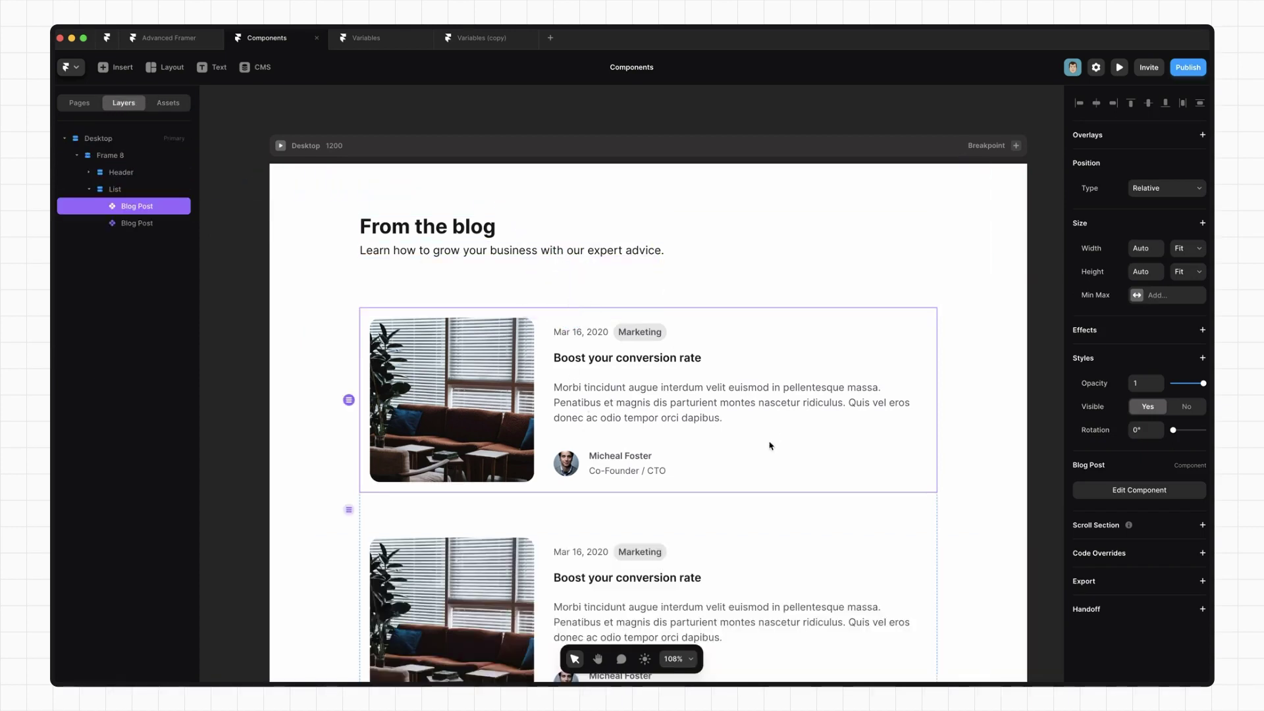
double_click(582, 403)
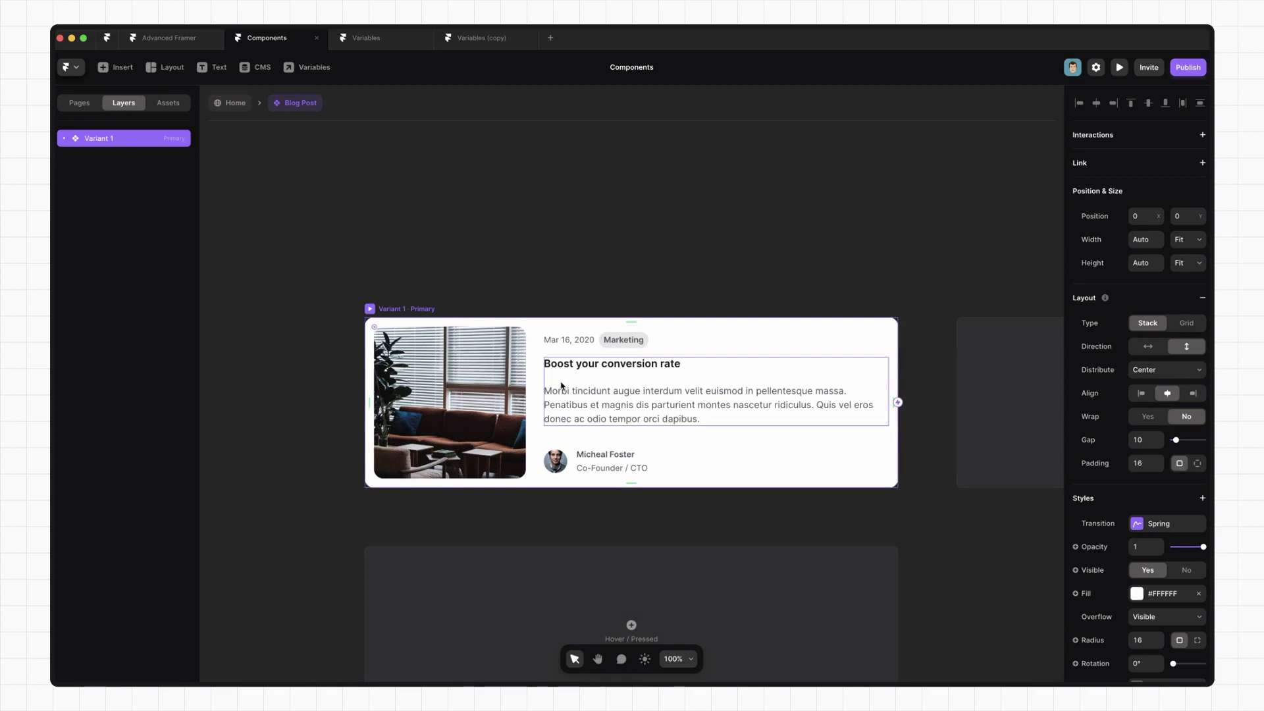
click(536, 389)
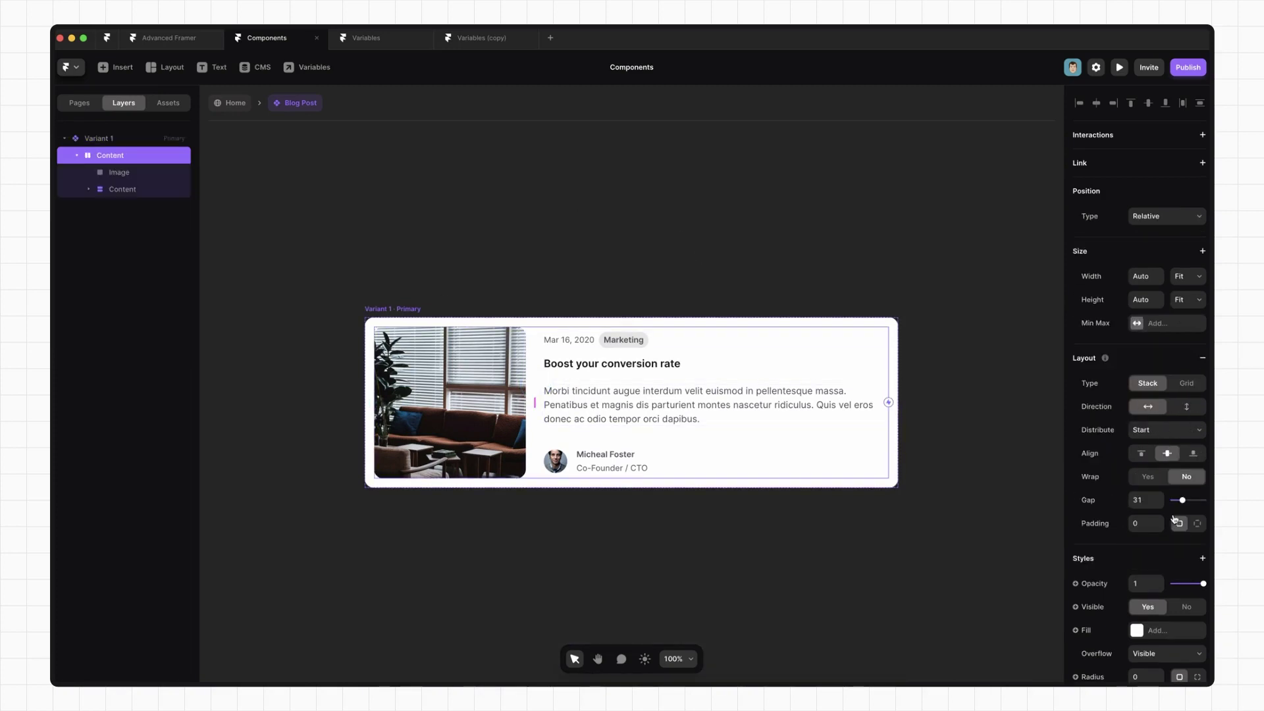
drag(1182, 500, 1199, 500)
click(730, 209)
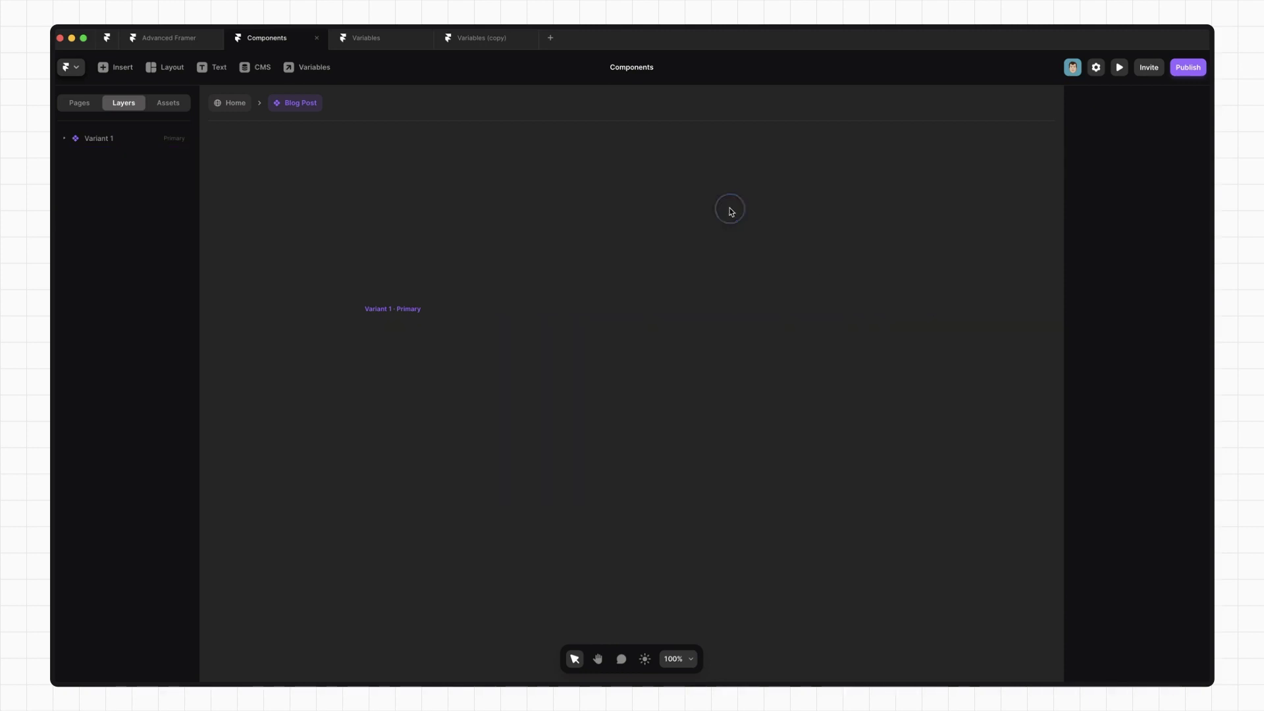
key(Escape)
scroll(658, 369, down, 3)
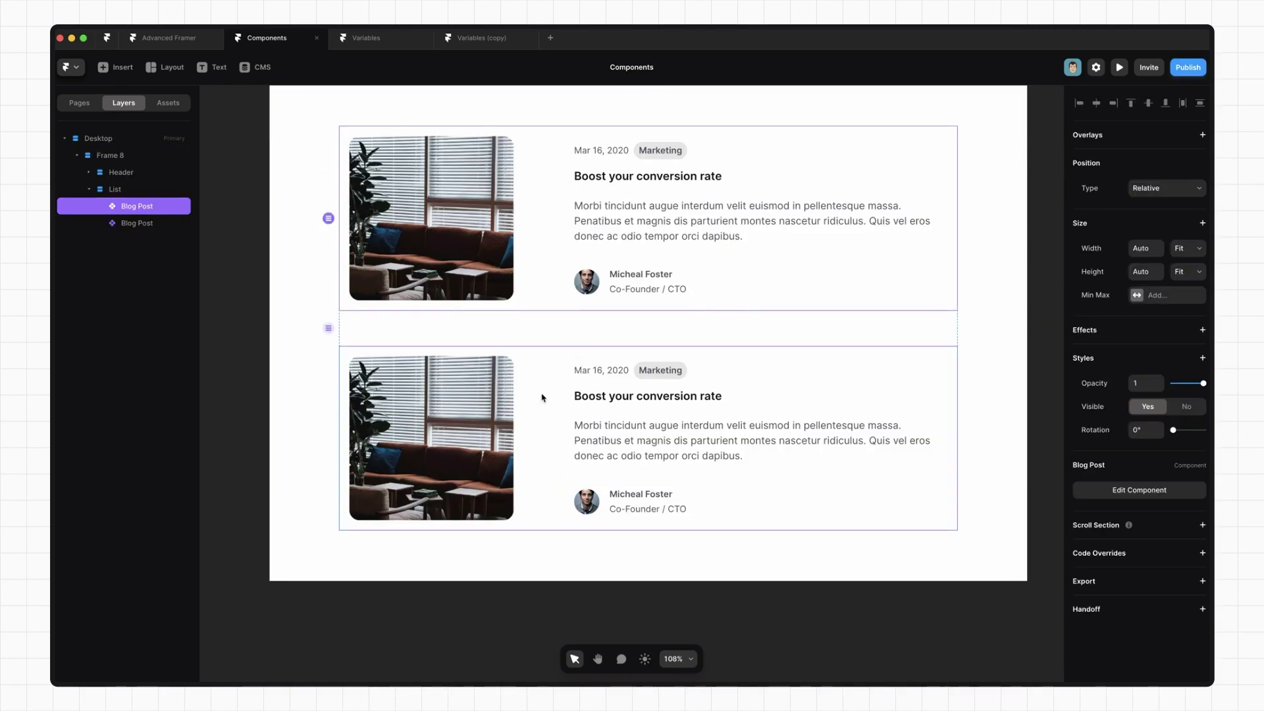
double_click(641, 270)
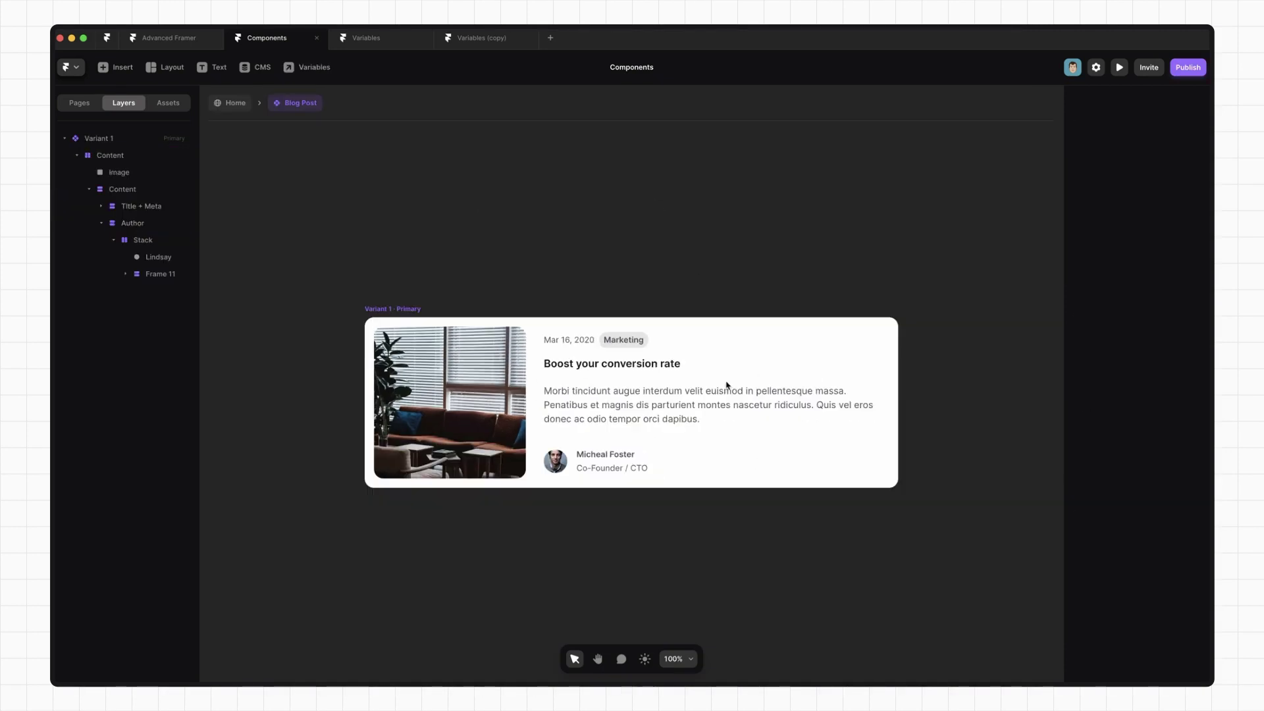
Turn the Author layer inside the card into its own Author component.
click(569, 470)
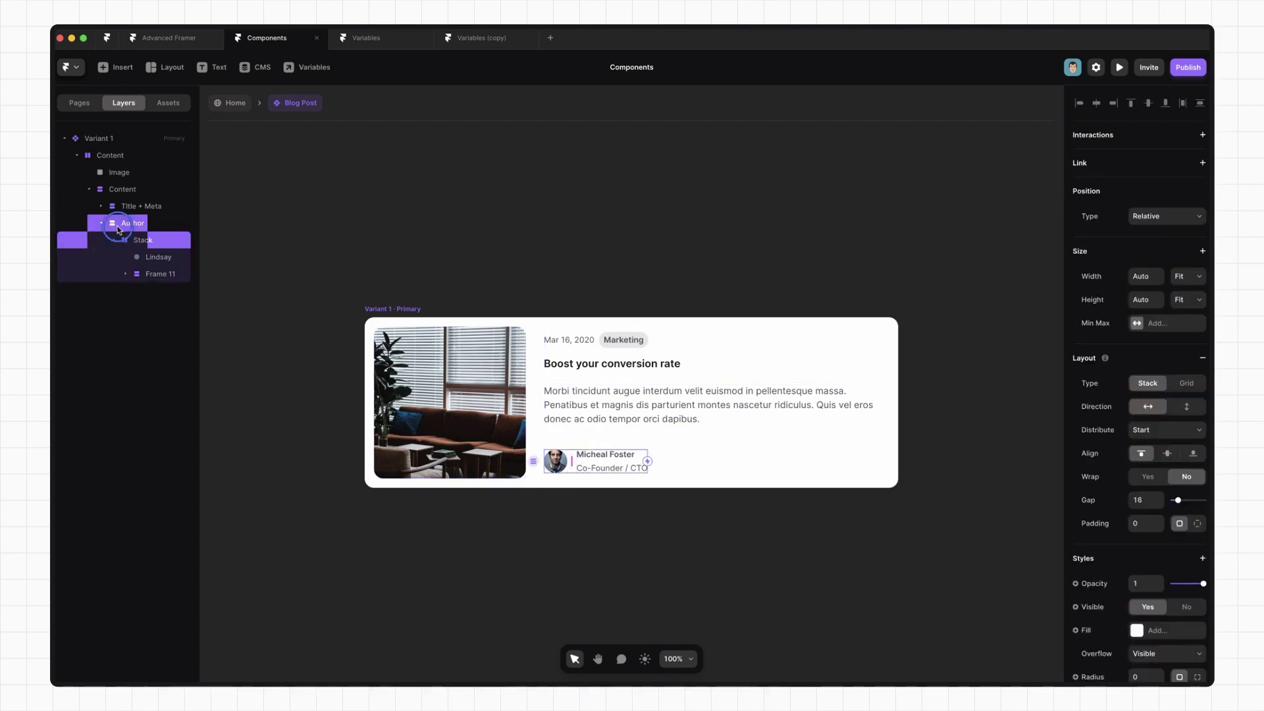
click(140, 223)
right_click(142, 225)
click(185, 234)
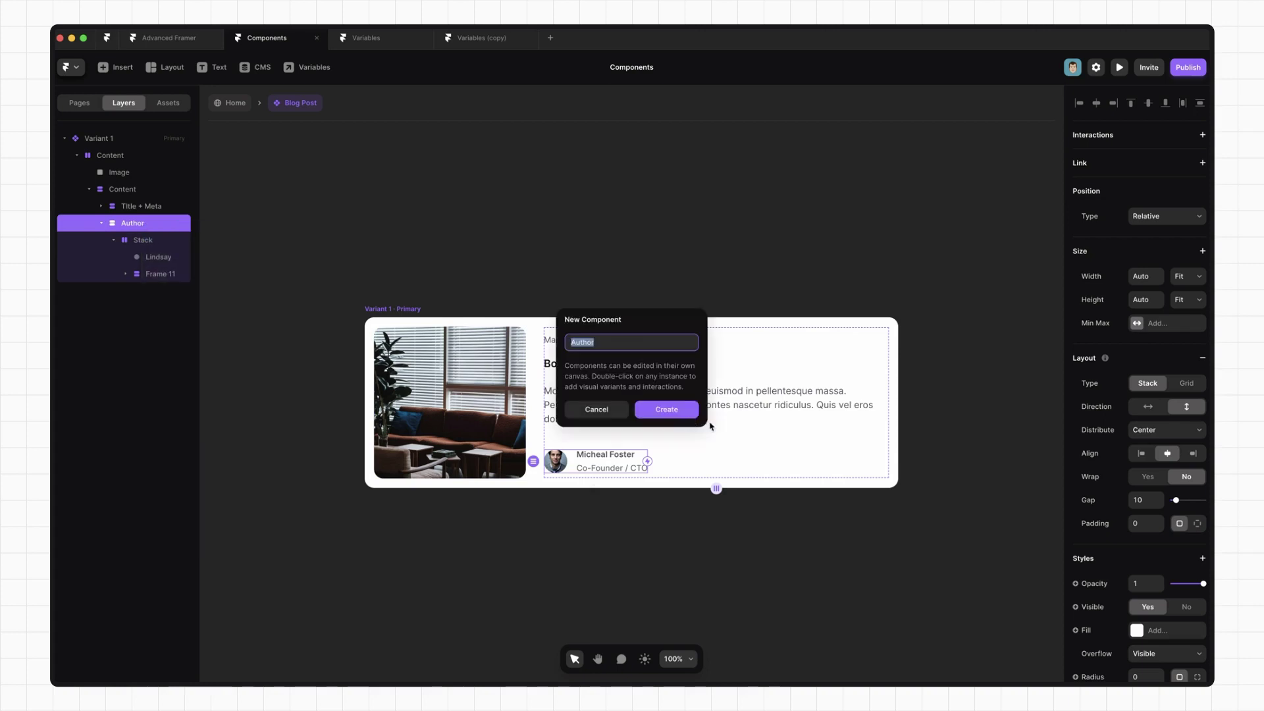
click(673, 410)
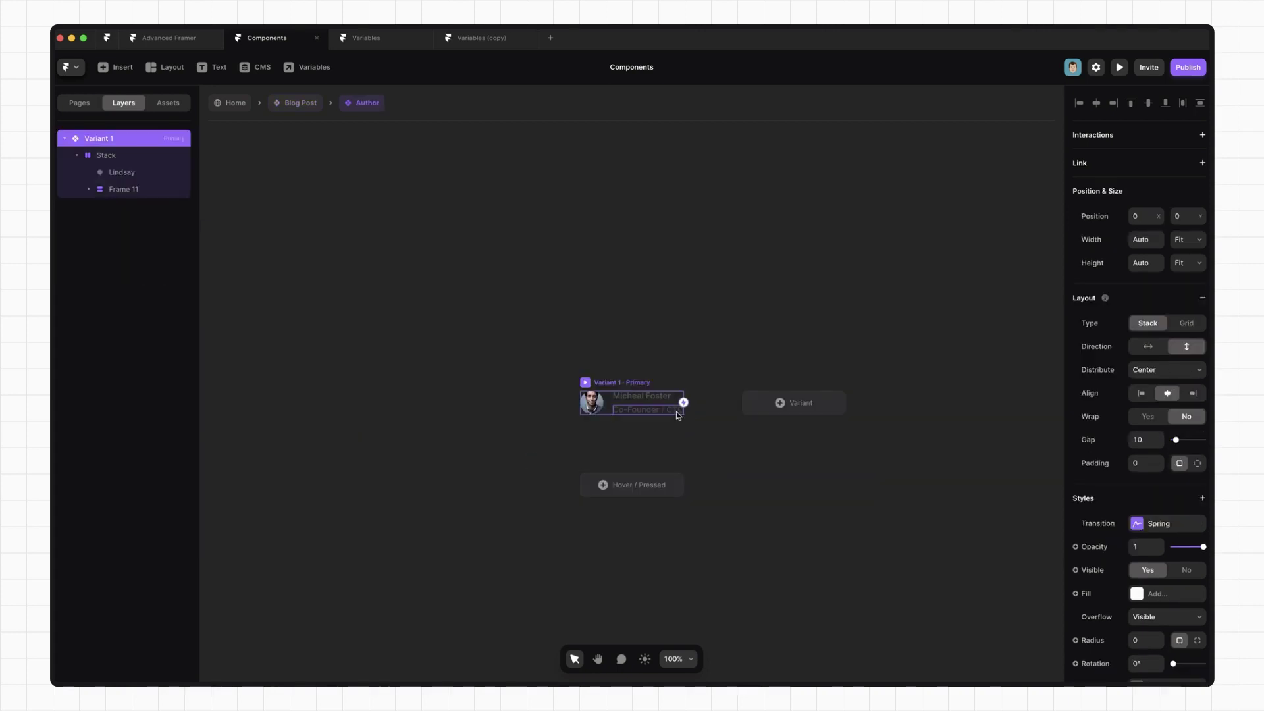
click(670, 352)
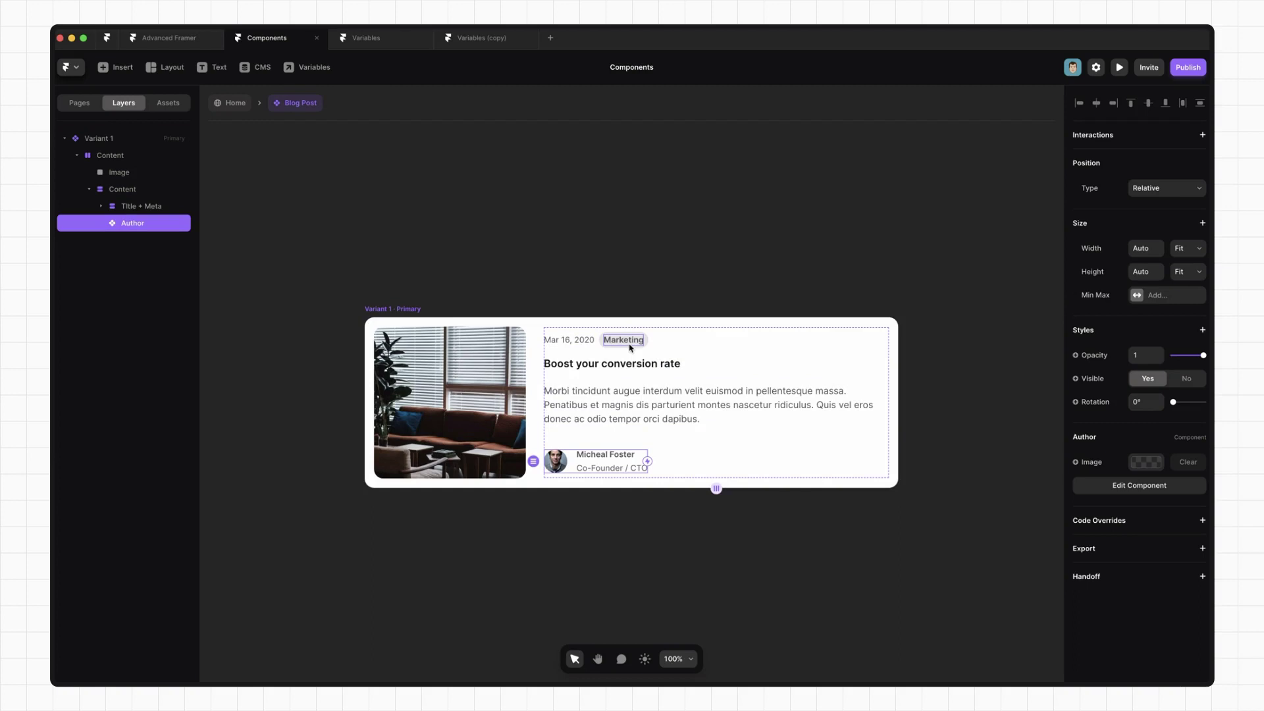
Make the Marketing tag a nested Tag component with Cmd+Option+K.
double_click(644, 349)
key(alt+super+k)
key(Return)
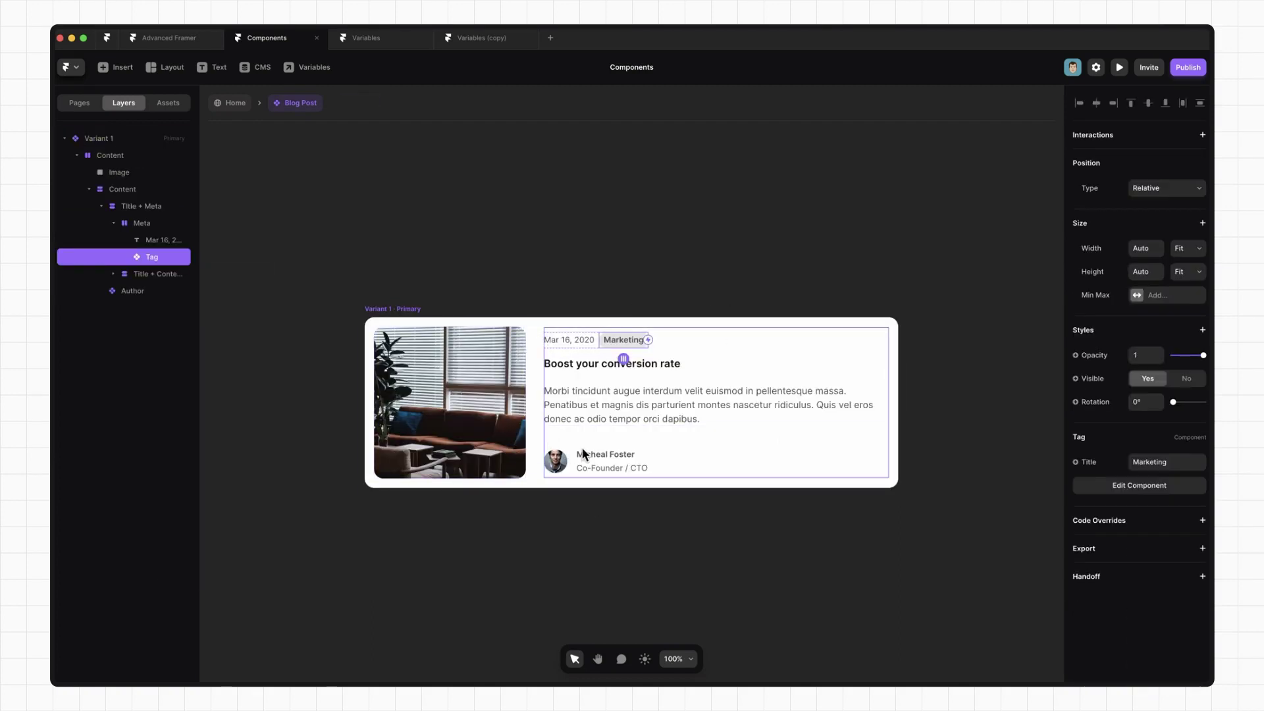
click(104, 289)
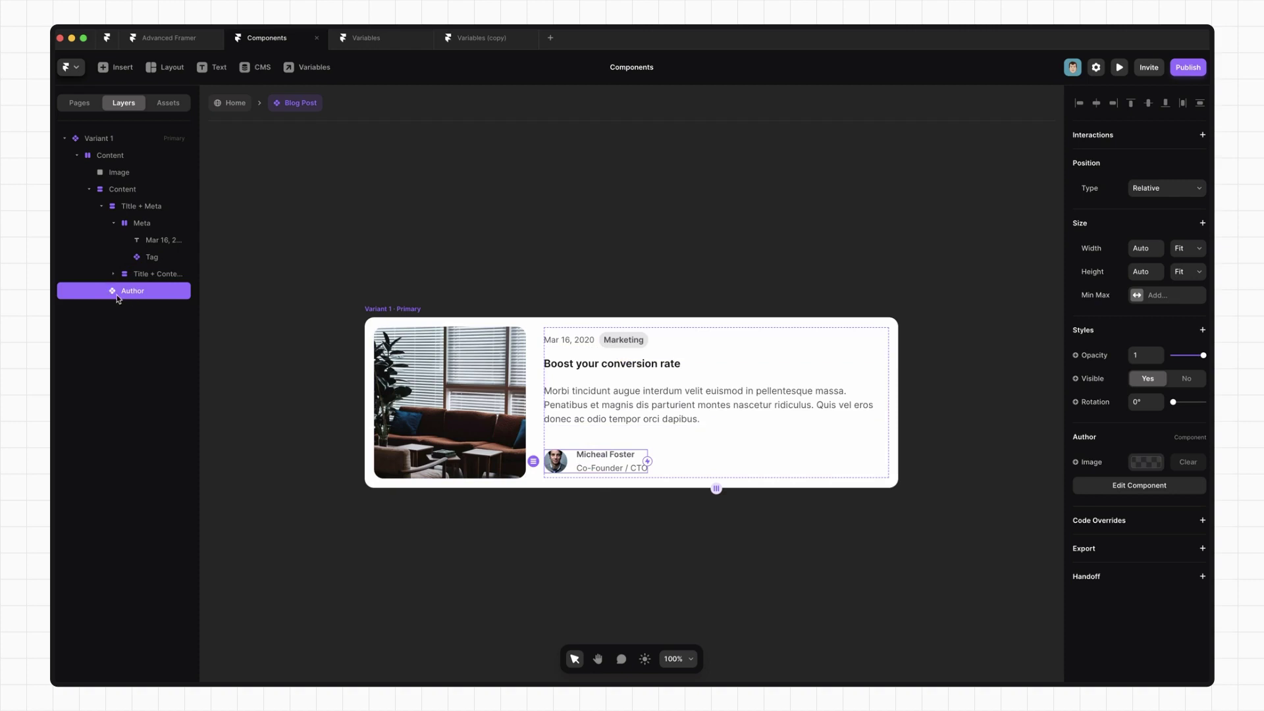
click(152, 256)
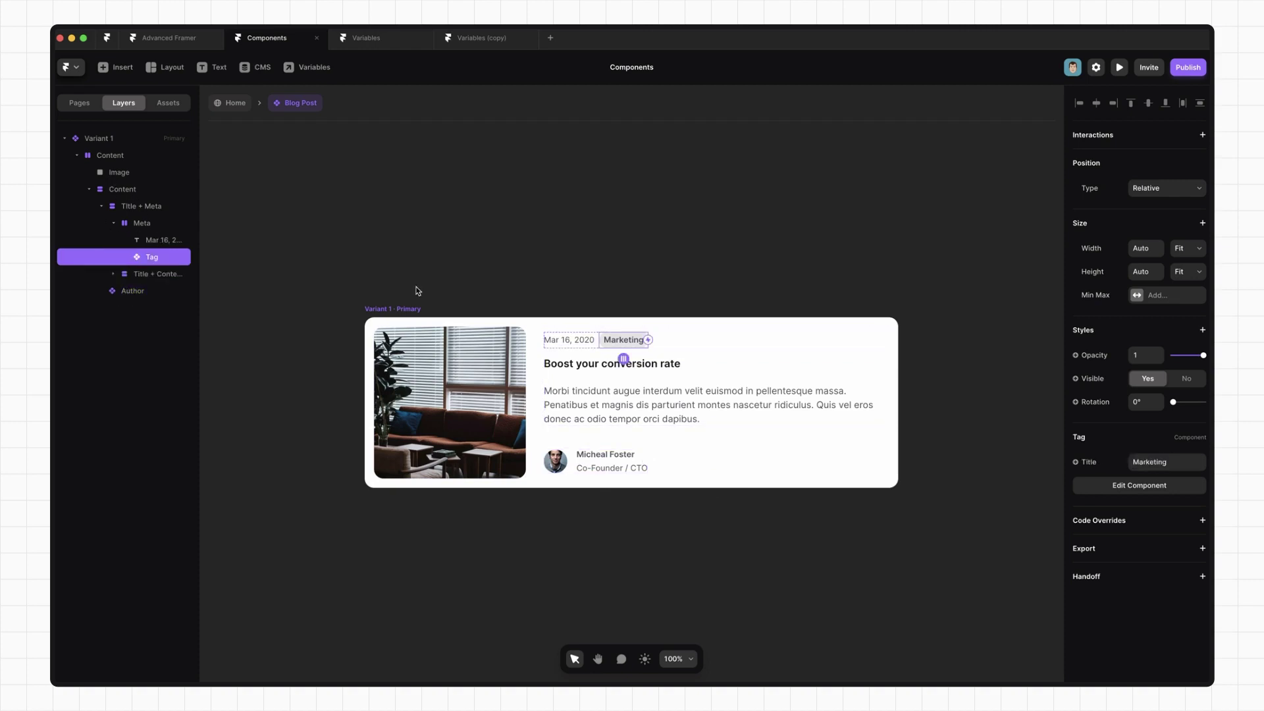
Add Variant 2 to the Author component with a new author name and title Front-end Developer.
click(581, 457)
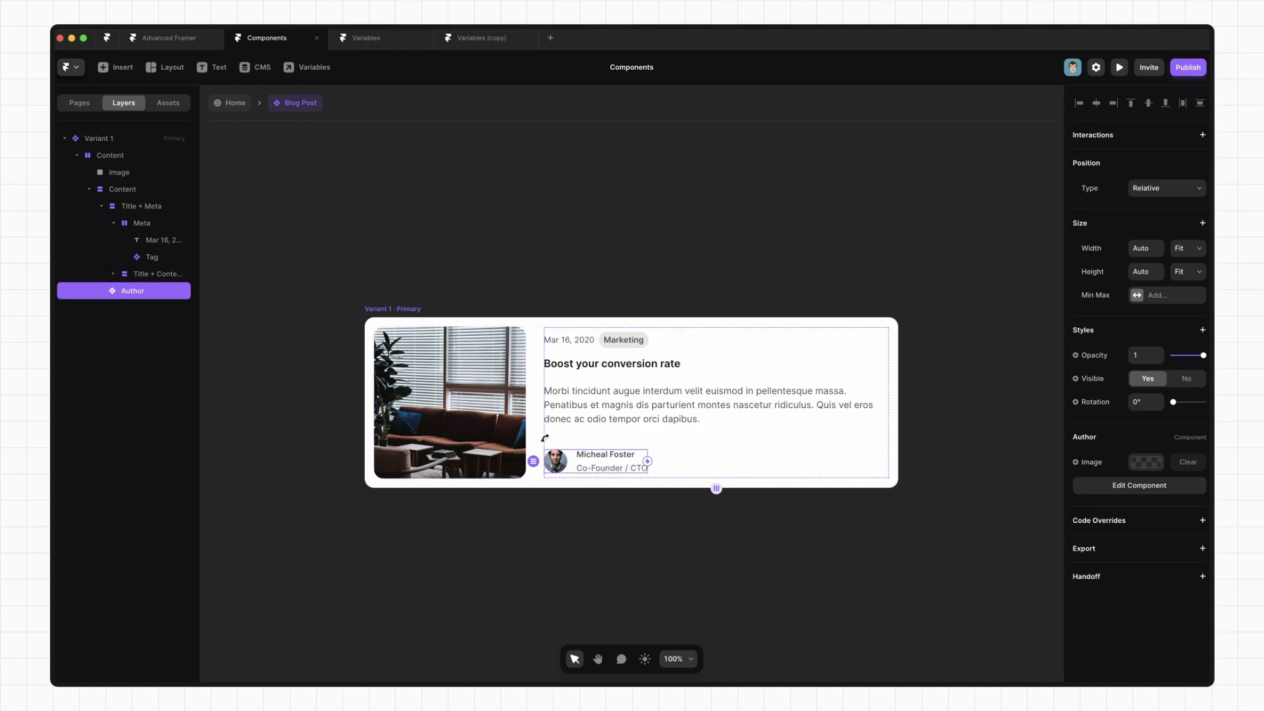
double_click(573, 468)
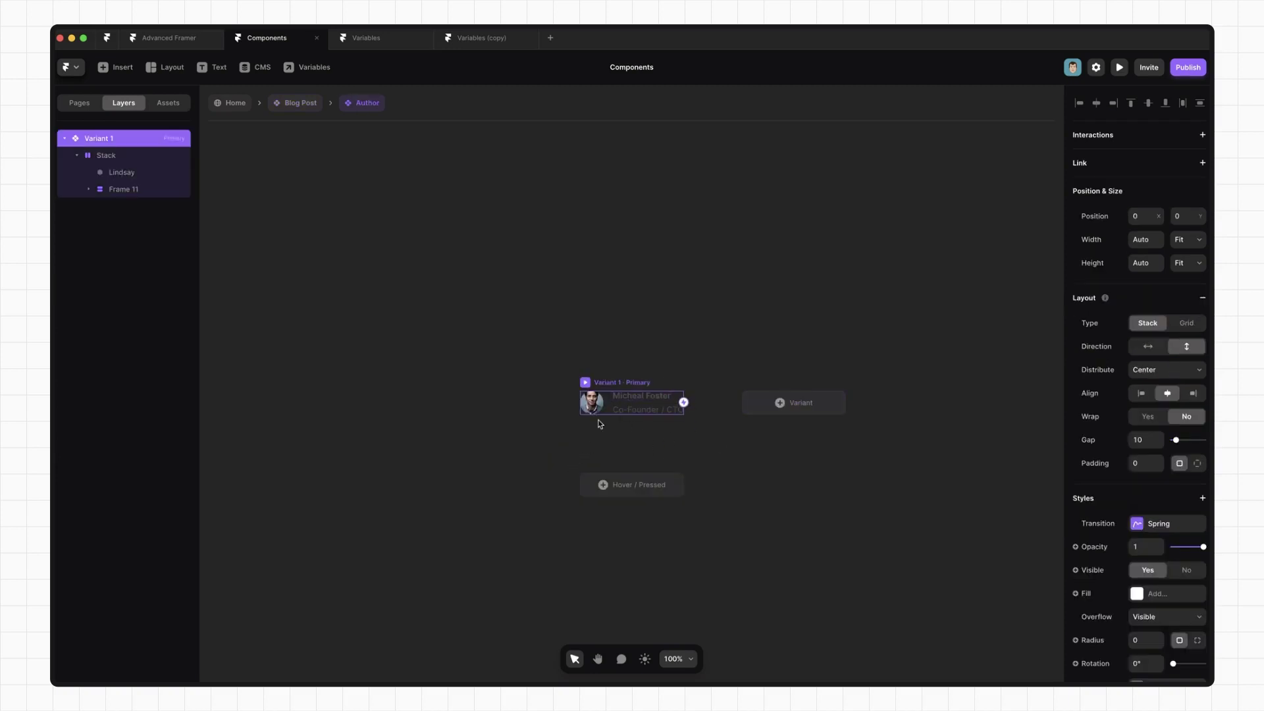
click(812, 409)
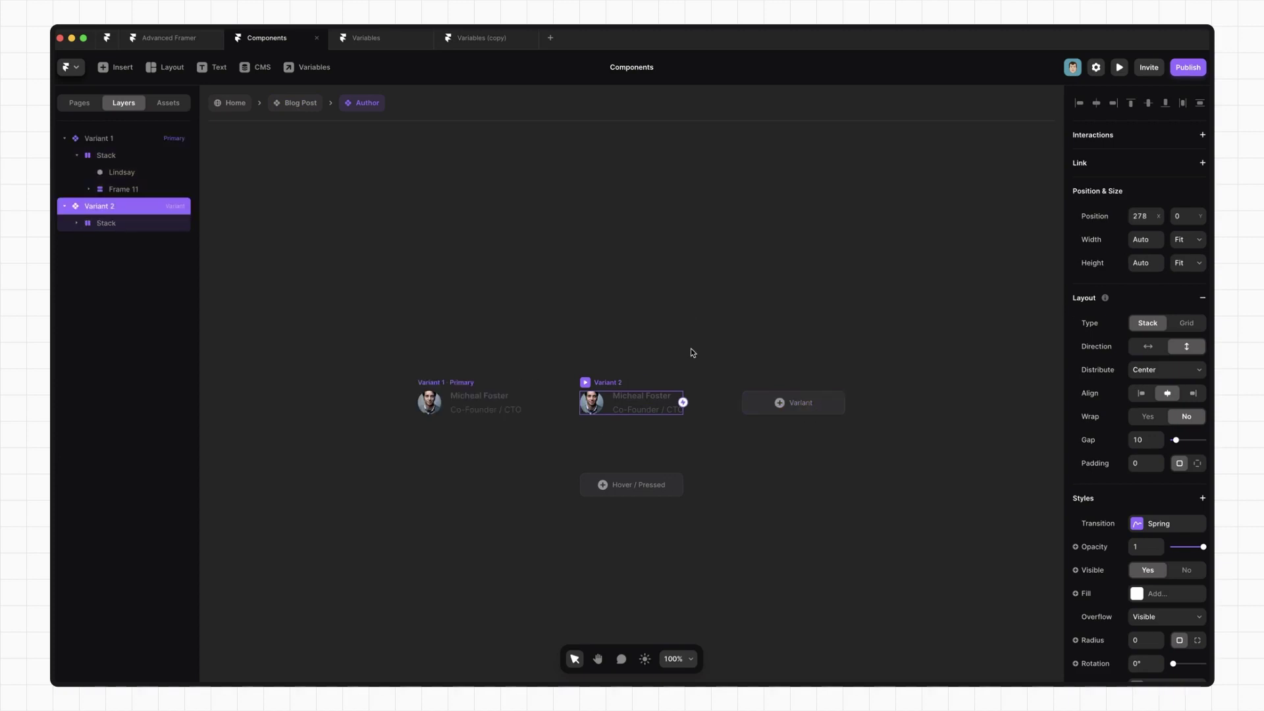
click(689, 348)
click(640, 402)
double_click(641, 399)
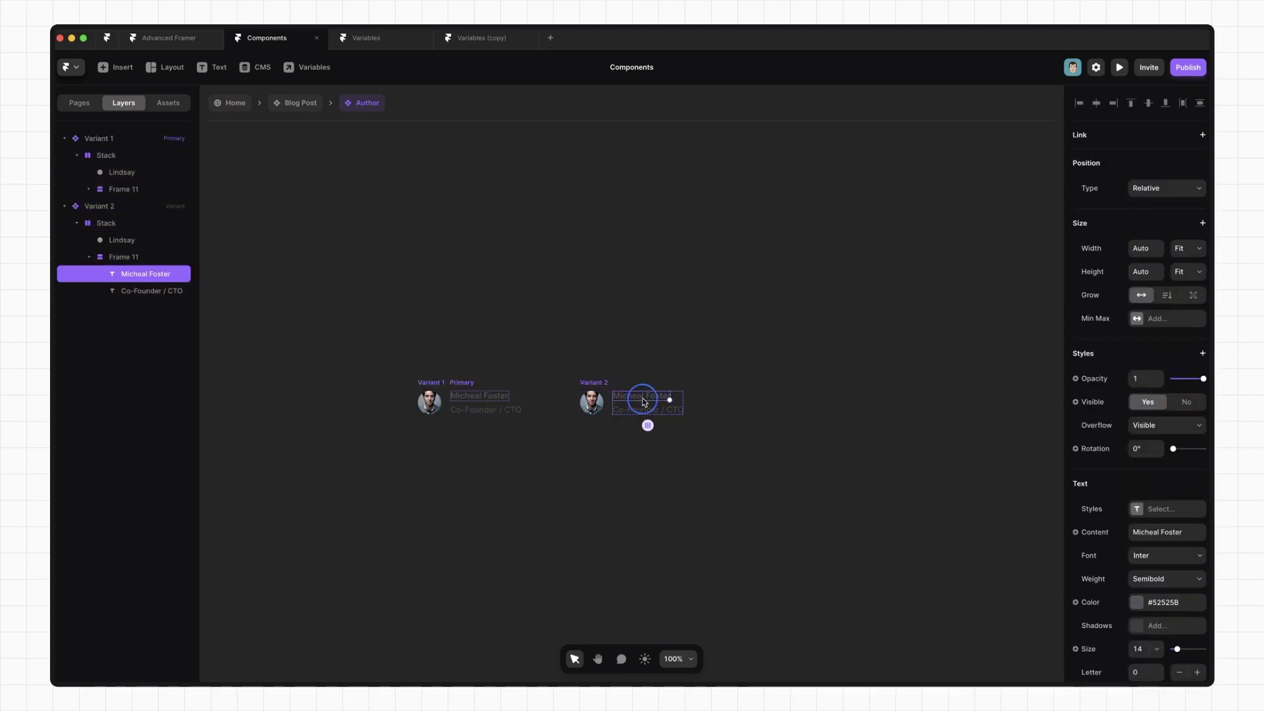
text(Lindsay Walton)
key(Tab)
text(Front-en)
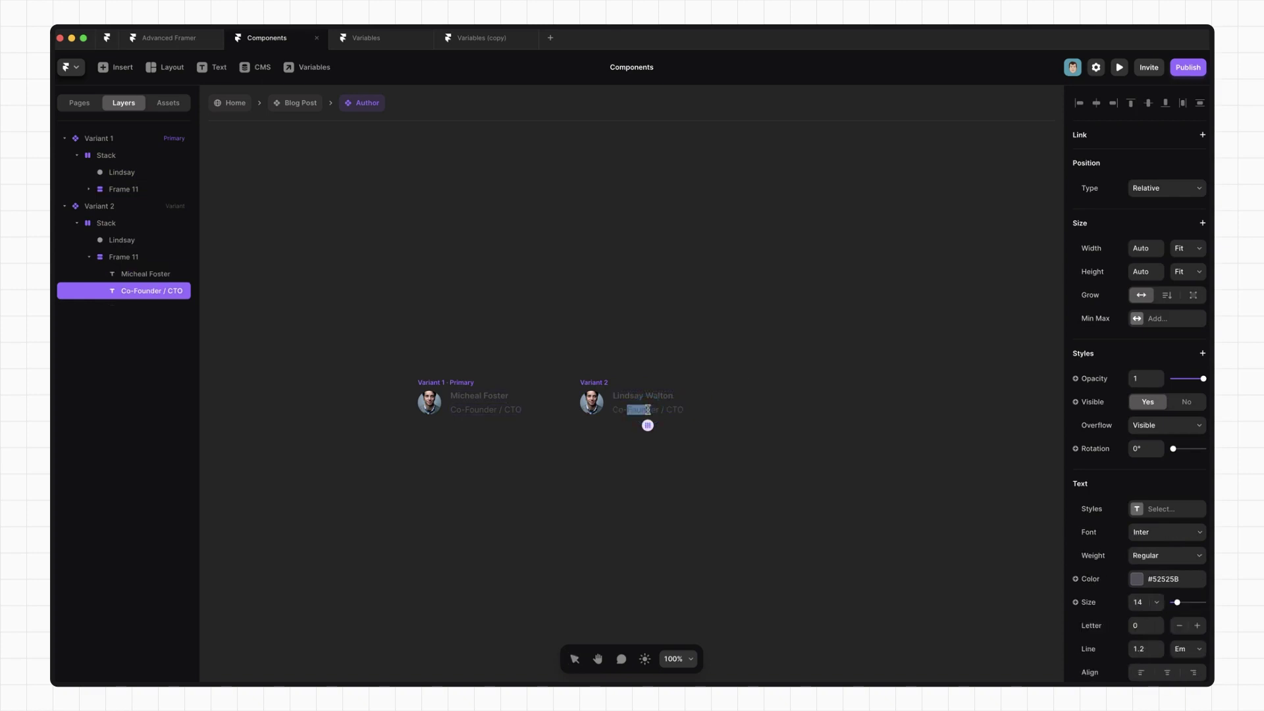
text(d Developer)
Search stock photos for 'Pro' for Variant 2's avatar, then return to the Blog Post card.
click(594, 409)
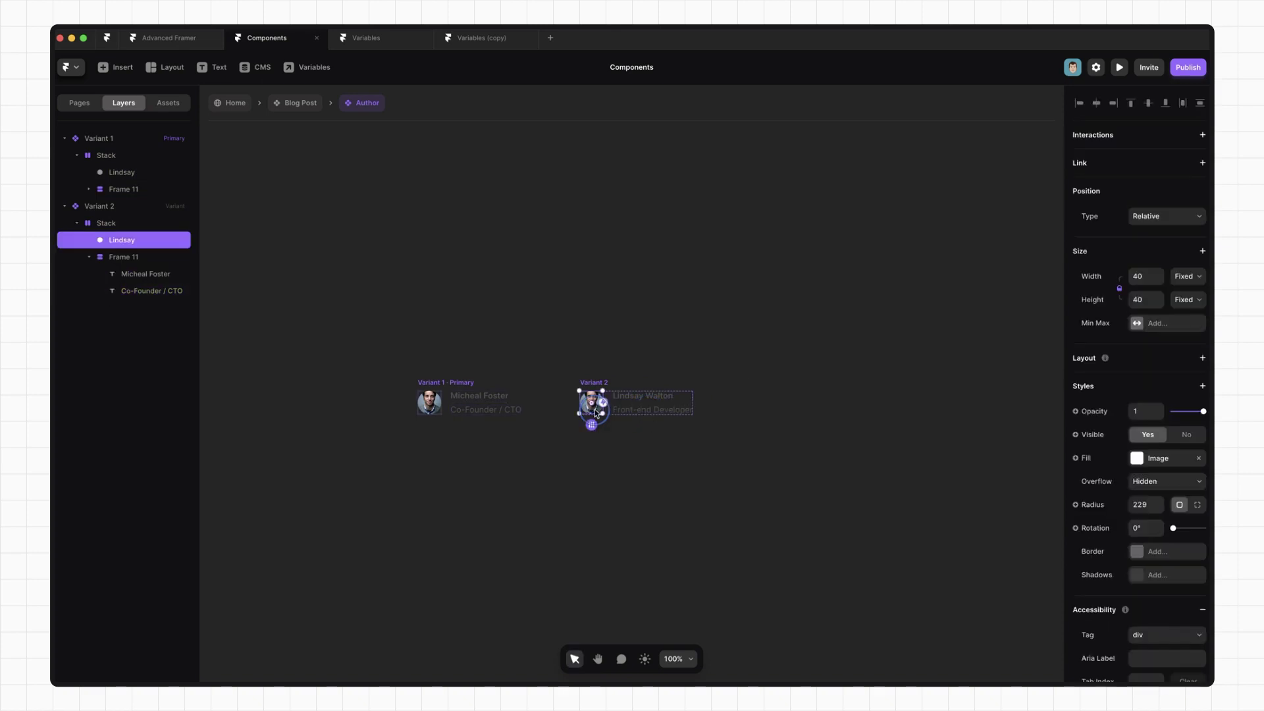
click(1158, 458)
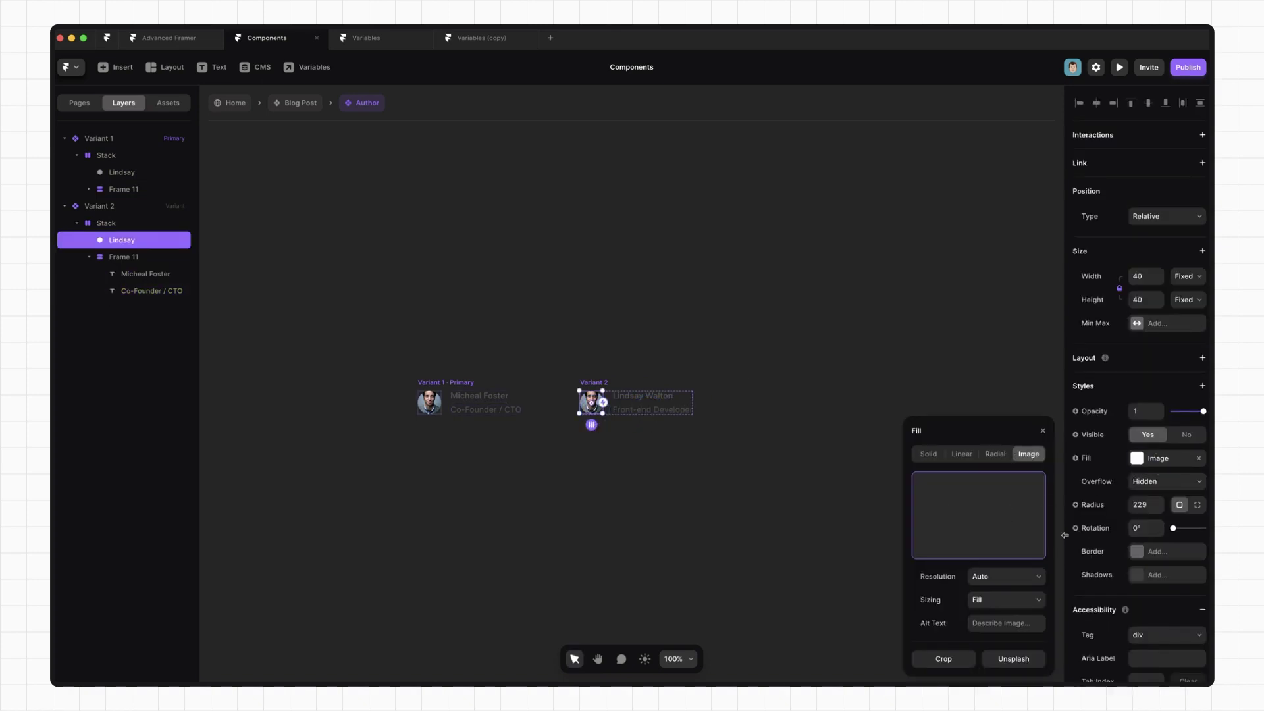
click(1014, 667)
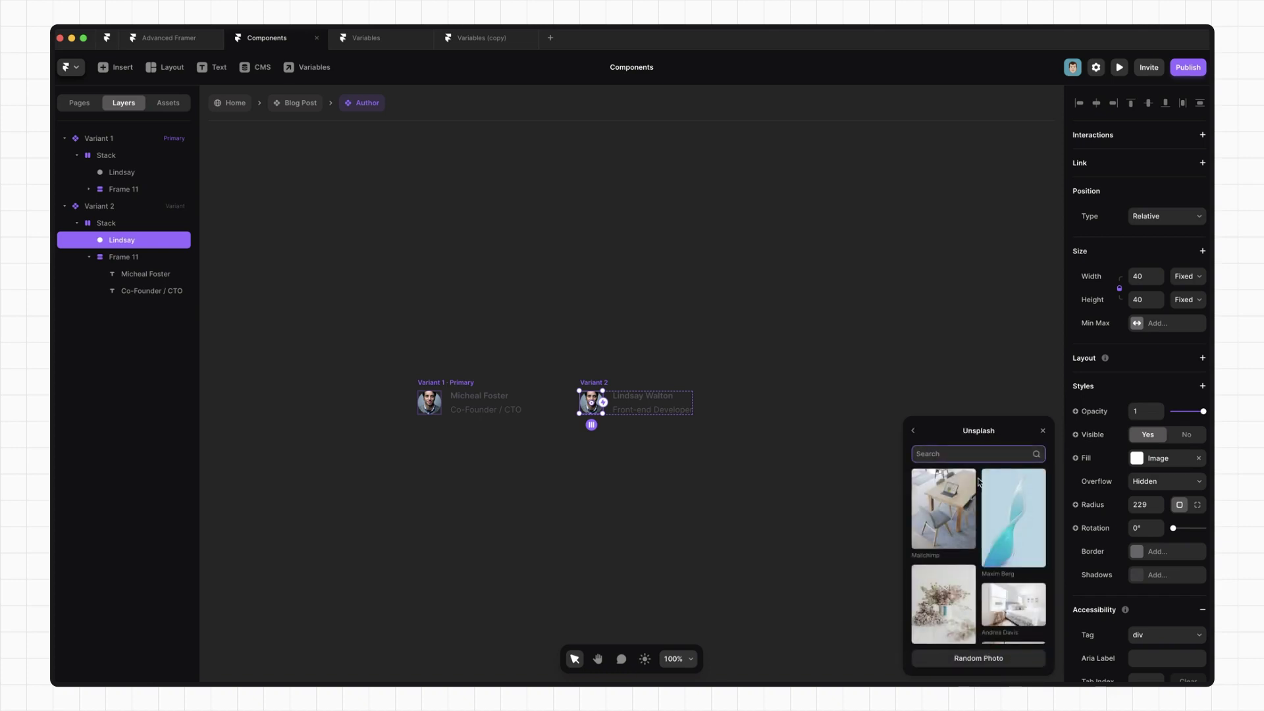
text(Profile)
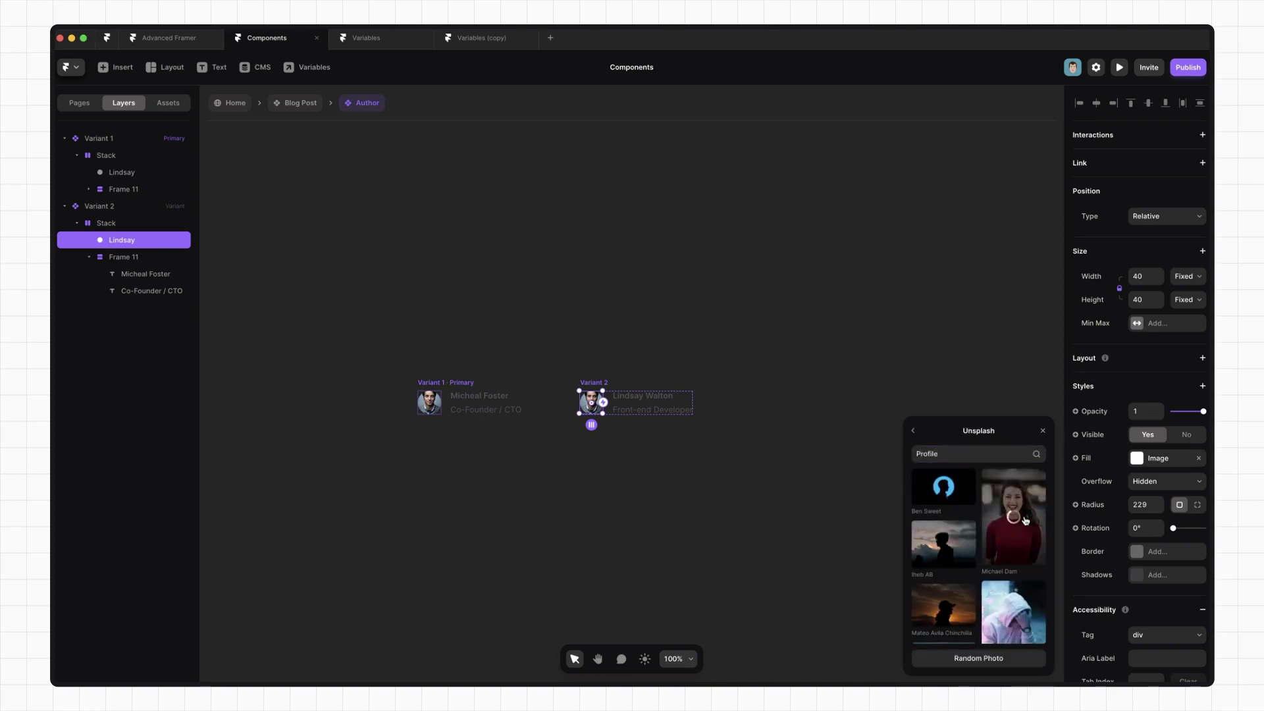
key(Escape)
click(599, 341)
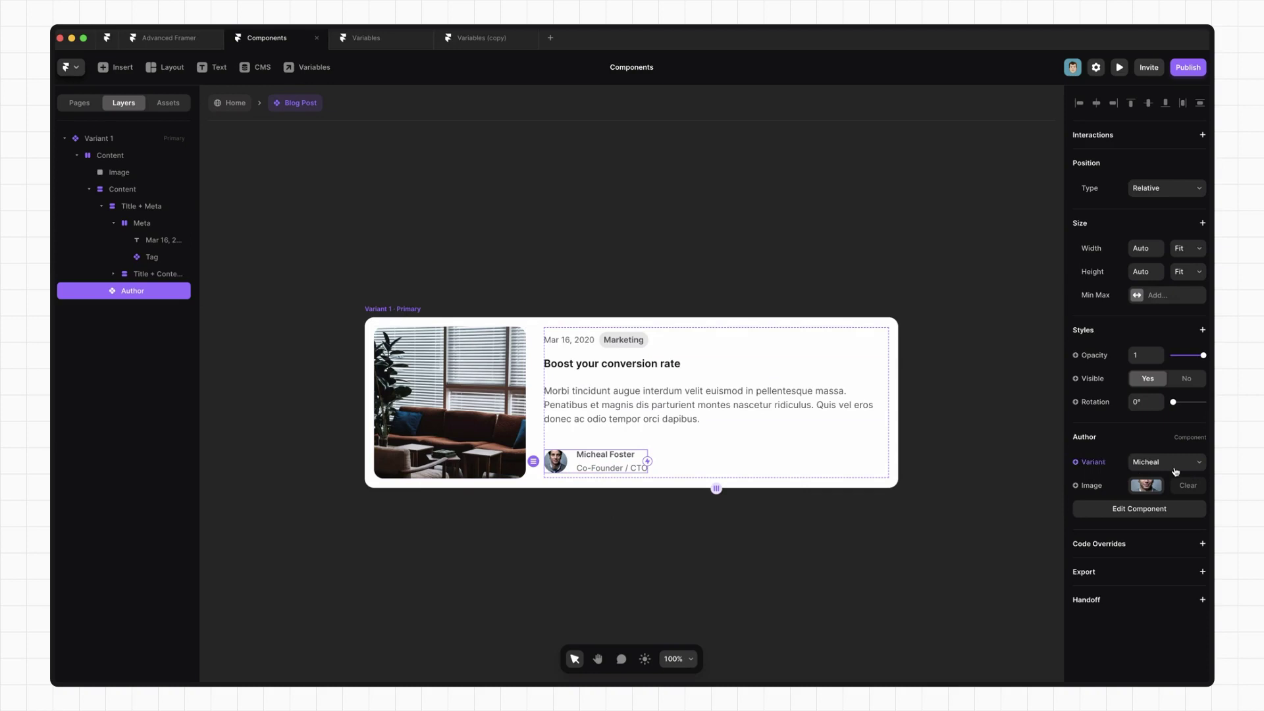
click(1199, 467)
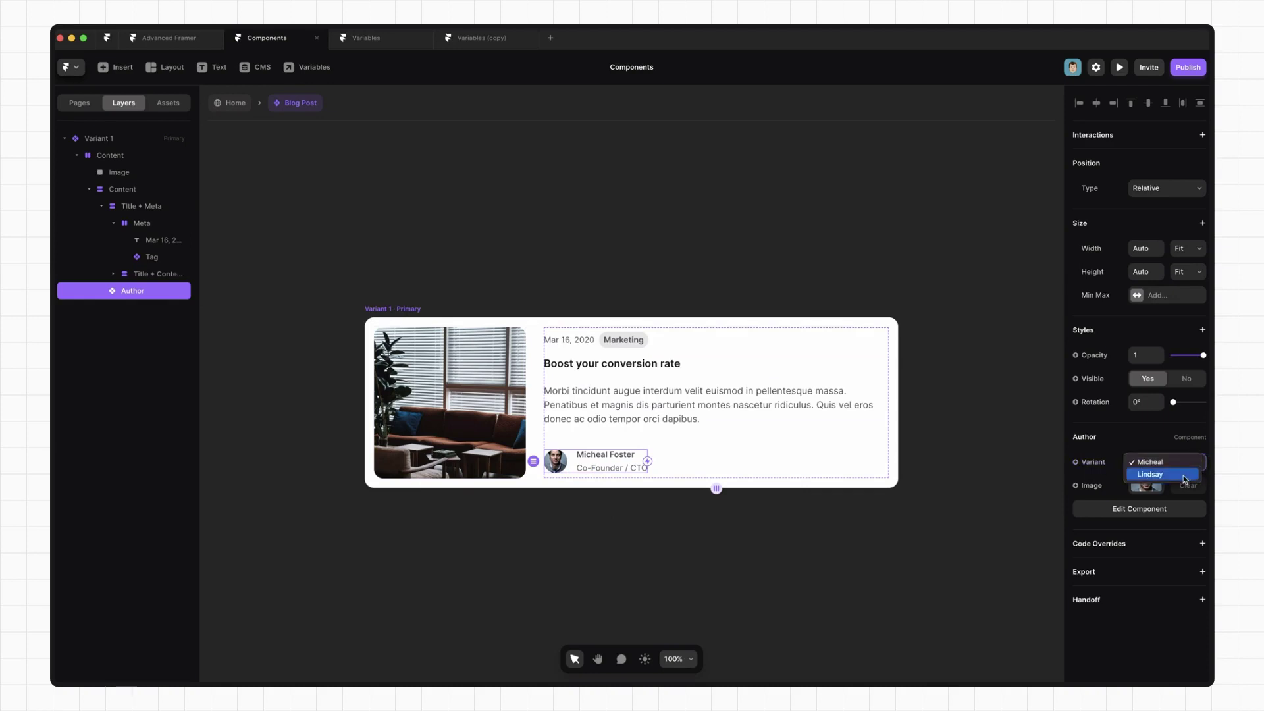
click(1191, 471)
click(1191, 464)
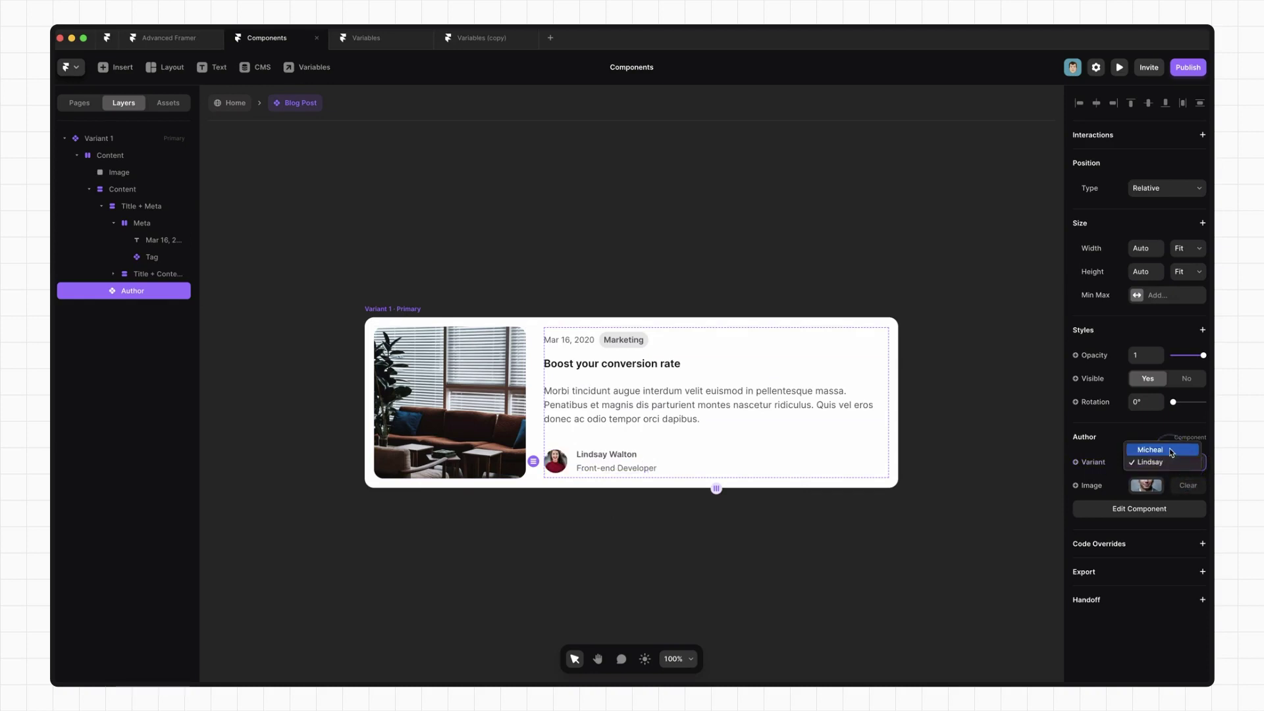
click(1149, 448)
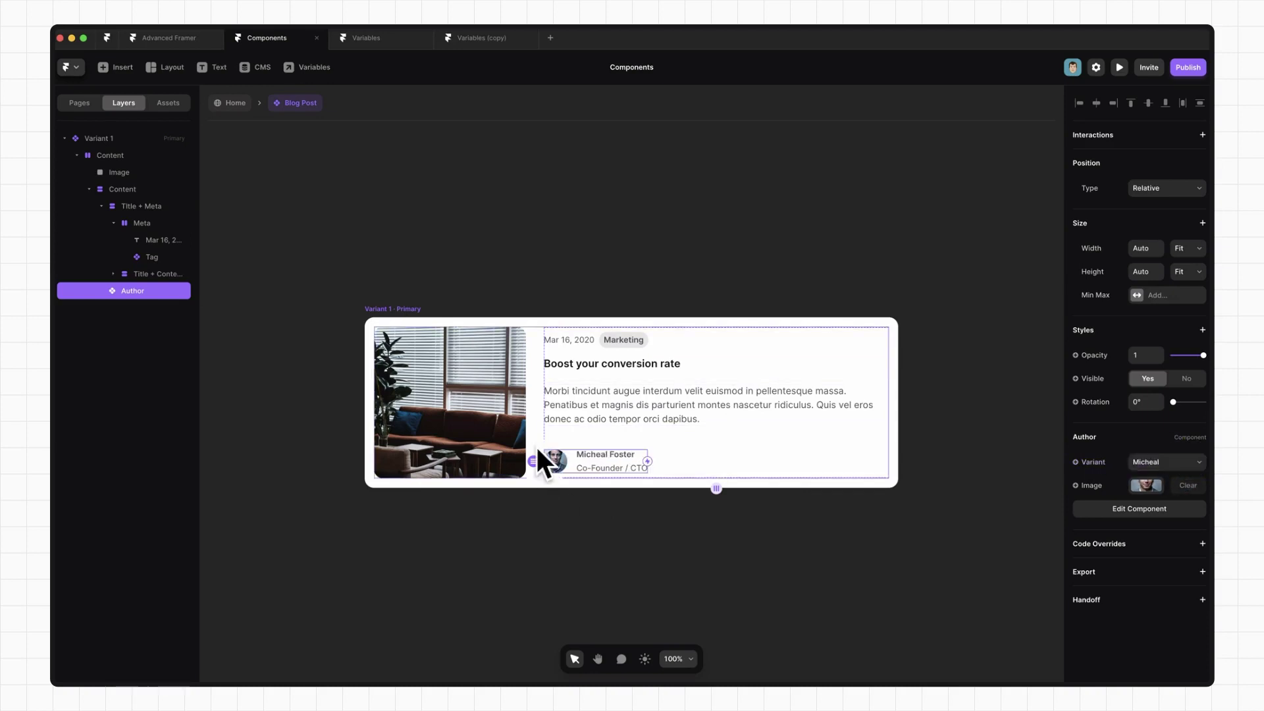
click(628, 339)
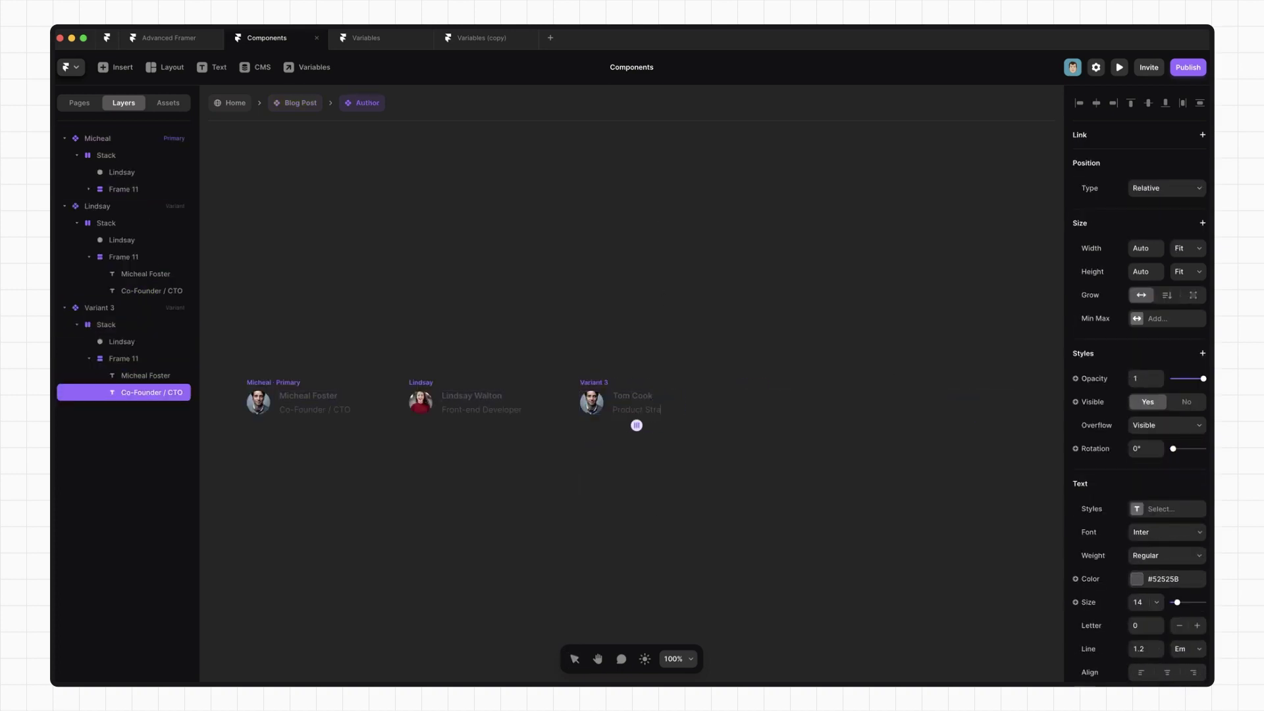
Rename the second Tag variant to SEO.
click(591, 402)
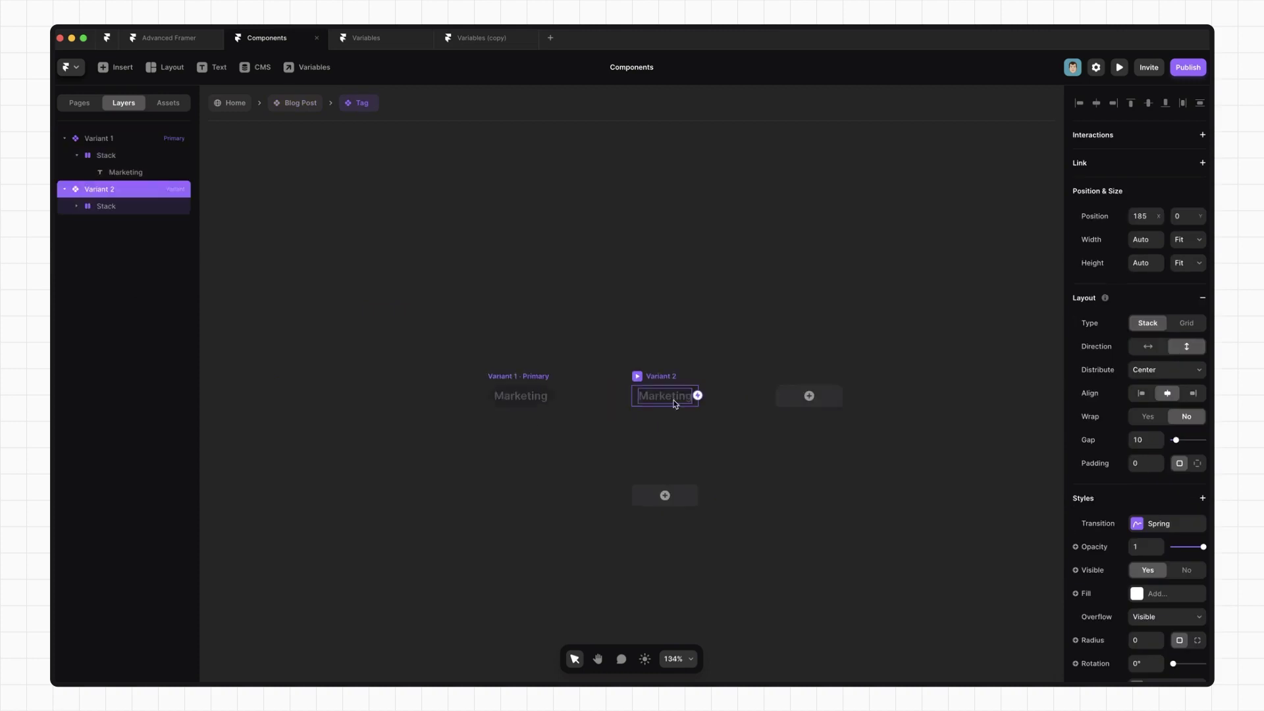
double_click(684, 397)
text(SEO)
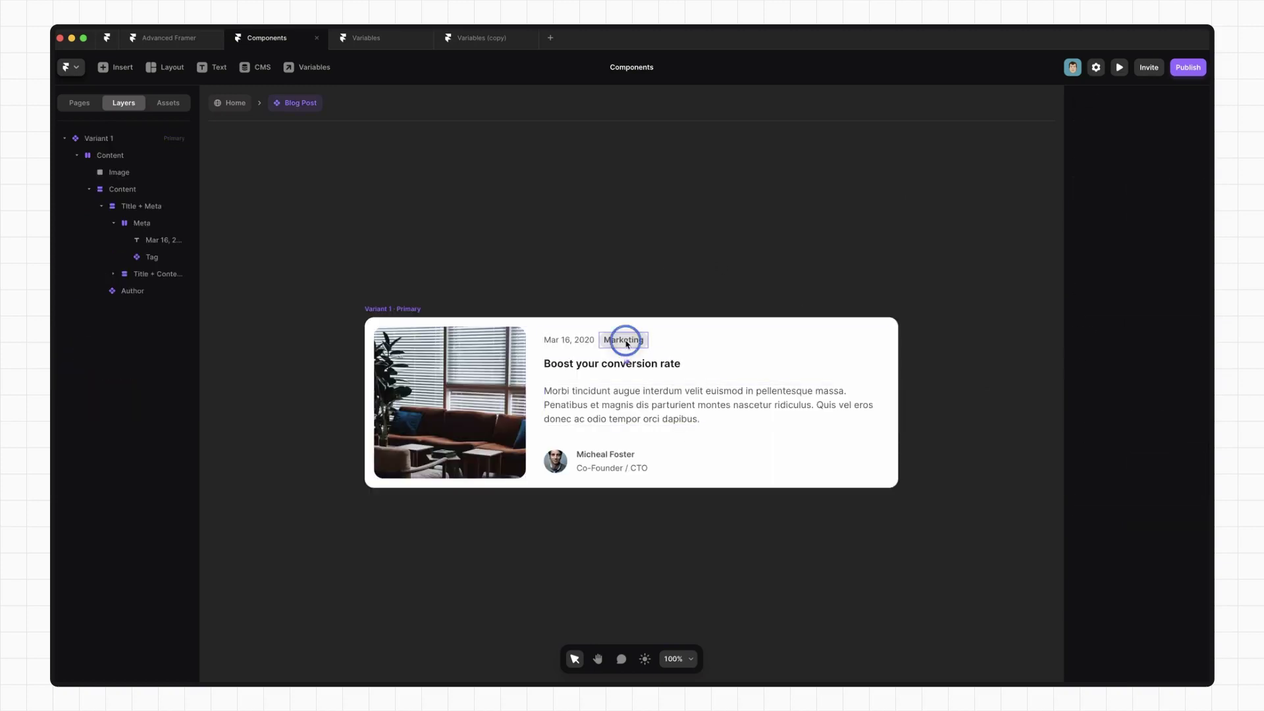
Set the card's tag to Product and its author to the Product Strategist variant.
click(626, 341)
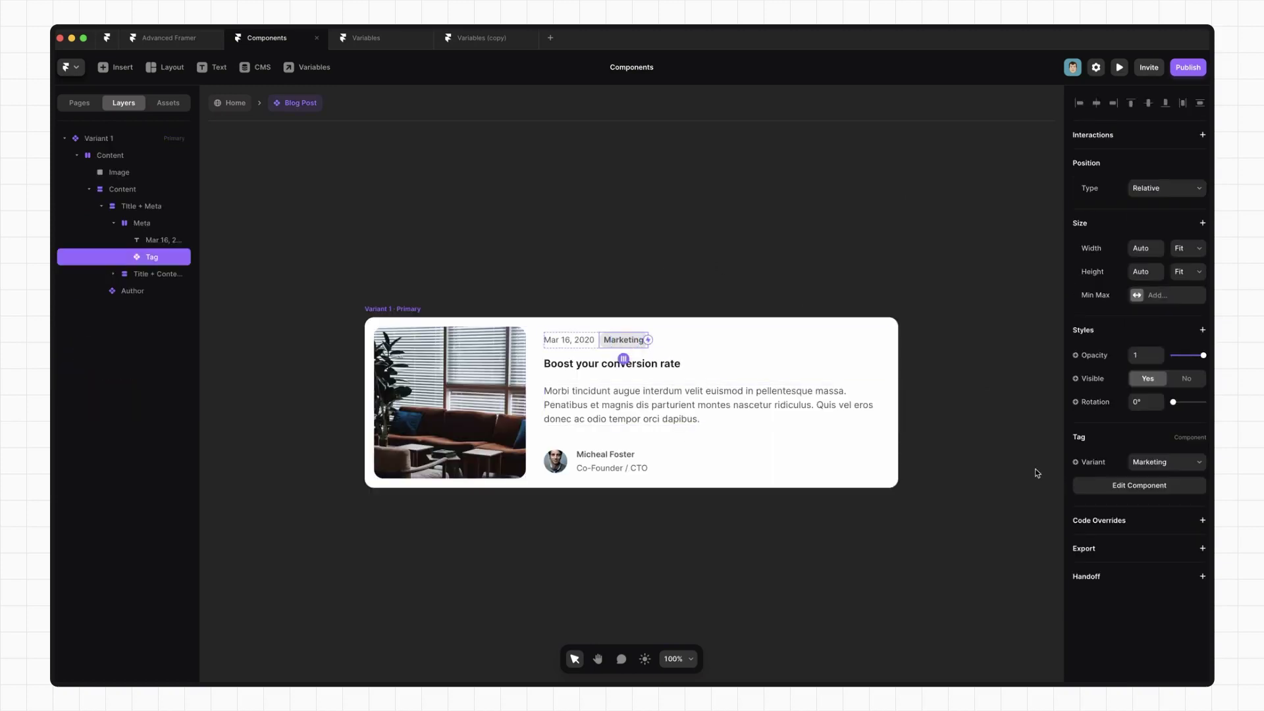
click(1202, 470)
click(1149, 498)
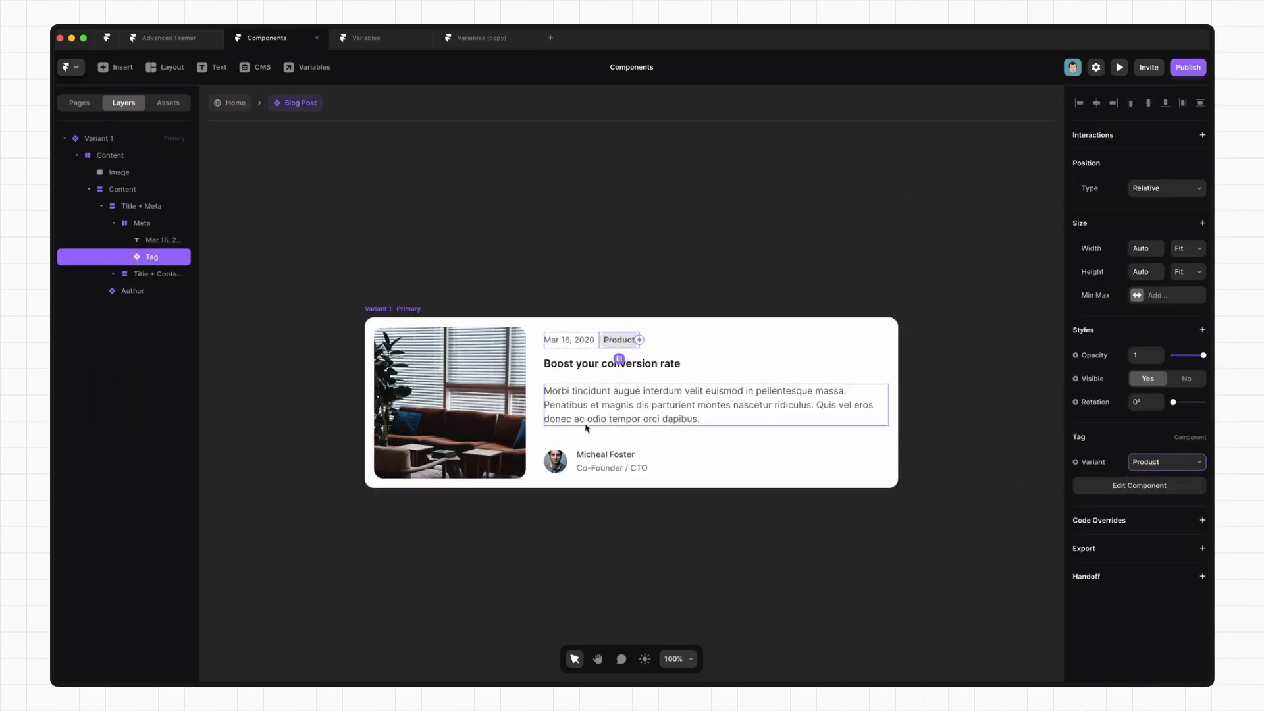
click(587, 454)
click(1164, 462)
click(1149, 491)
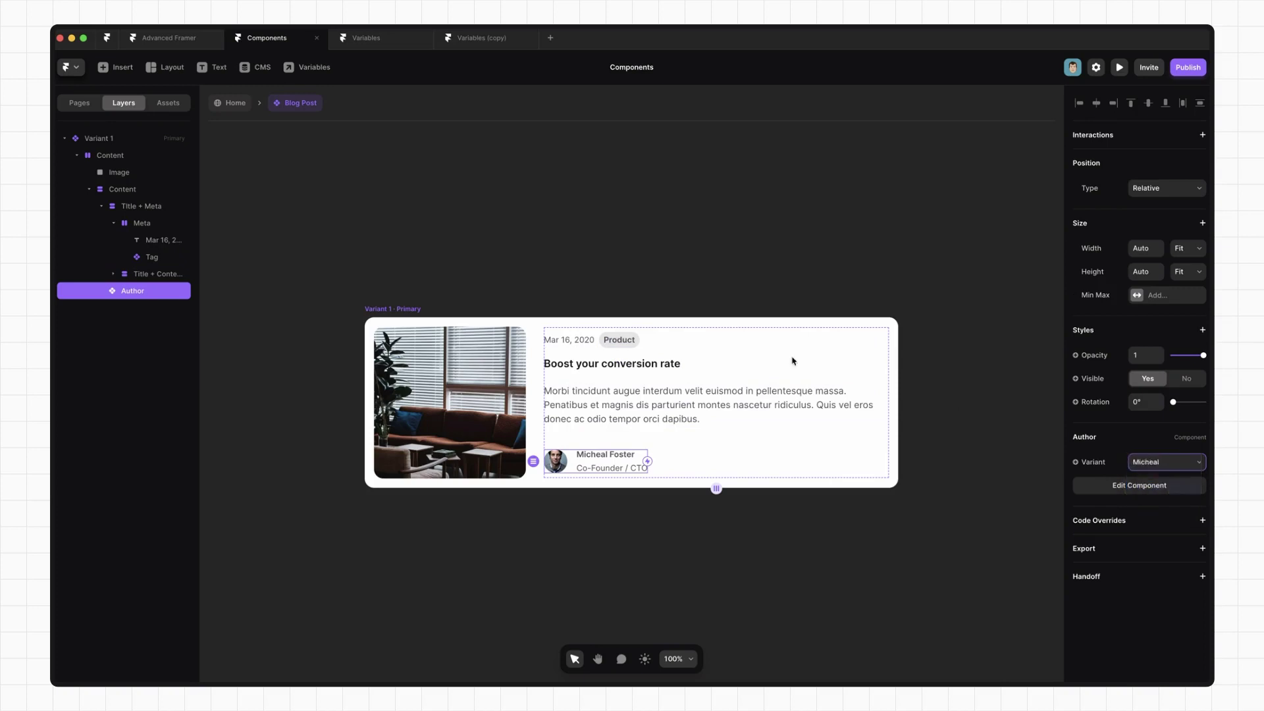
click(651, 244)
click(511, 235)
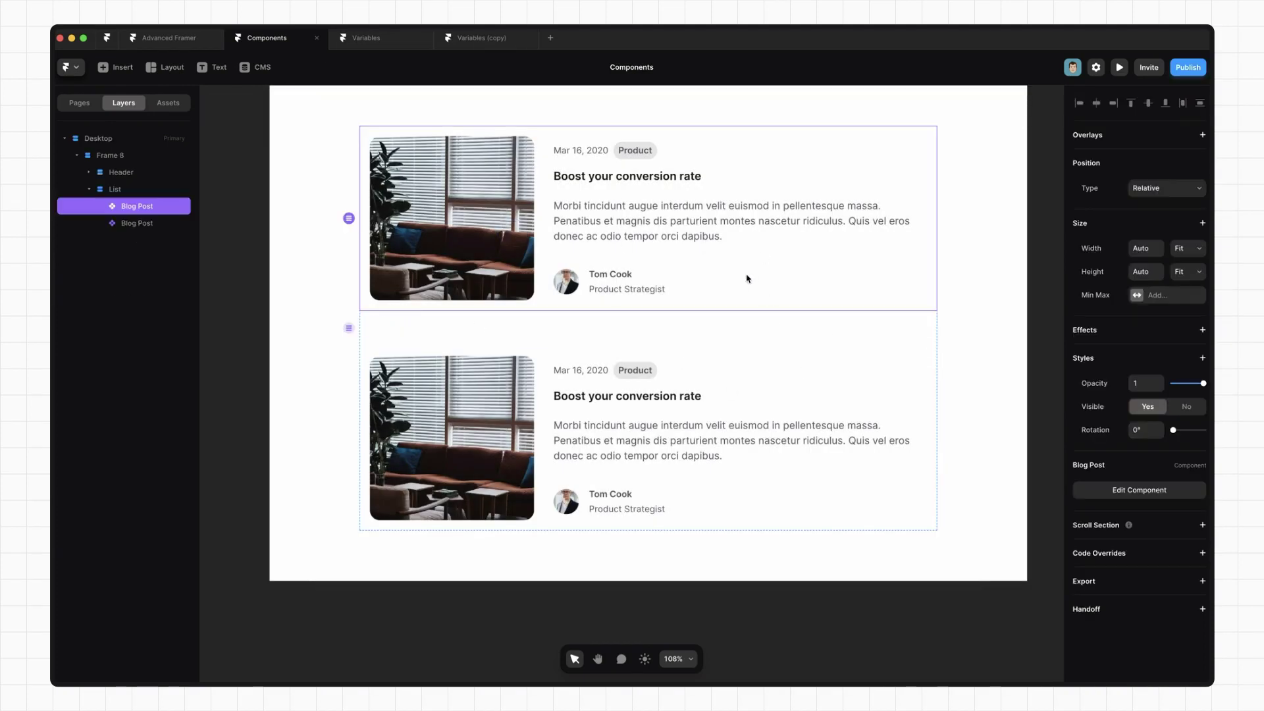
double_click(714, 246)
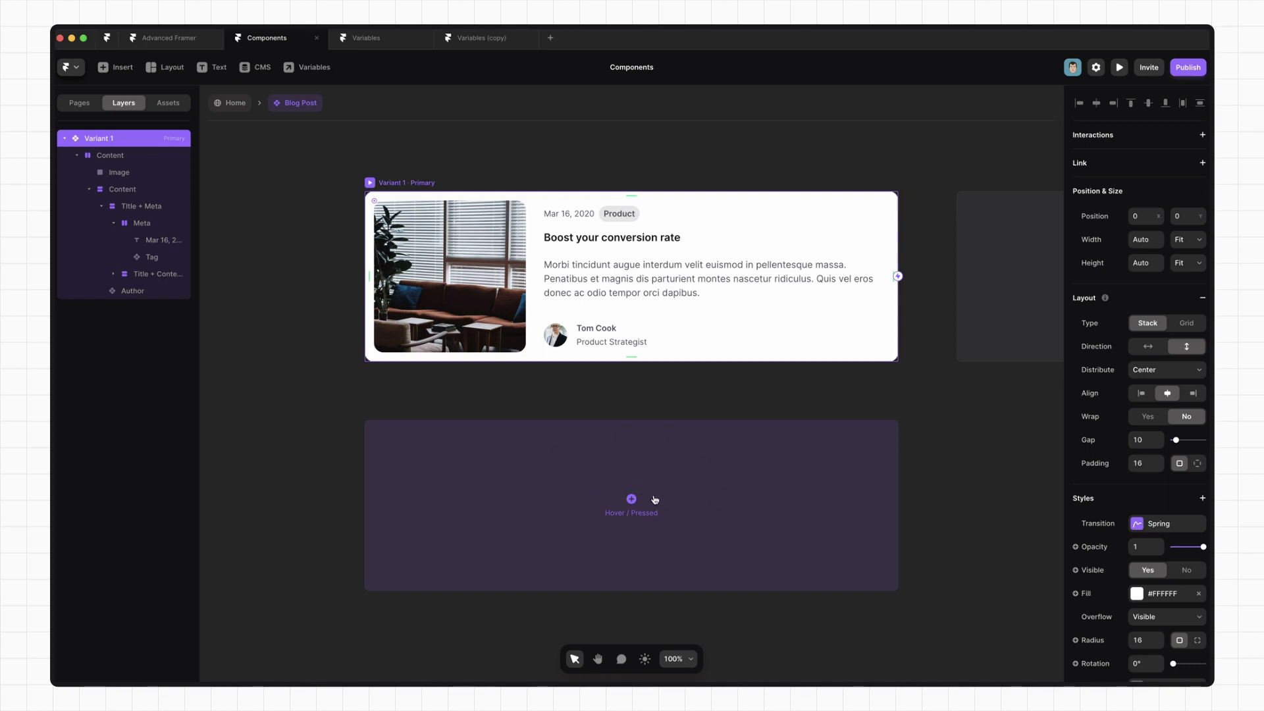
Create a Hover variant of the card with a light grey #EDEDED fill.
click(650, 502)
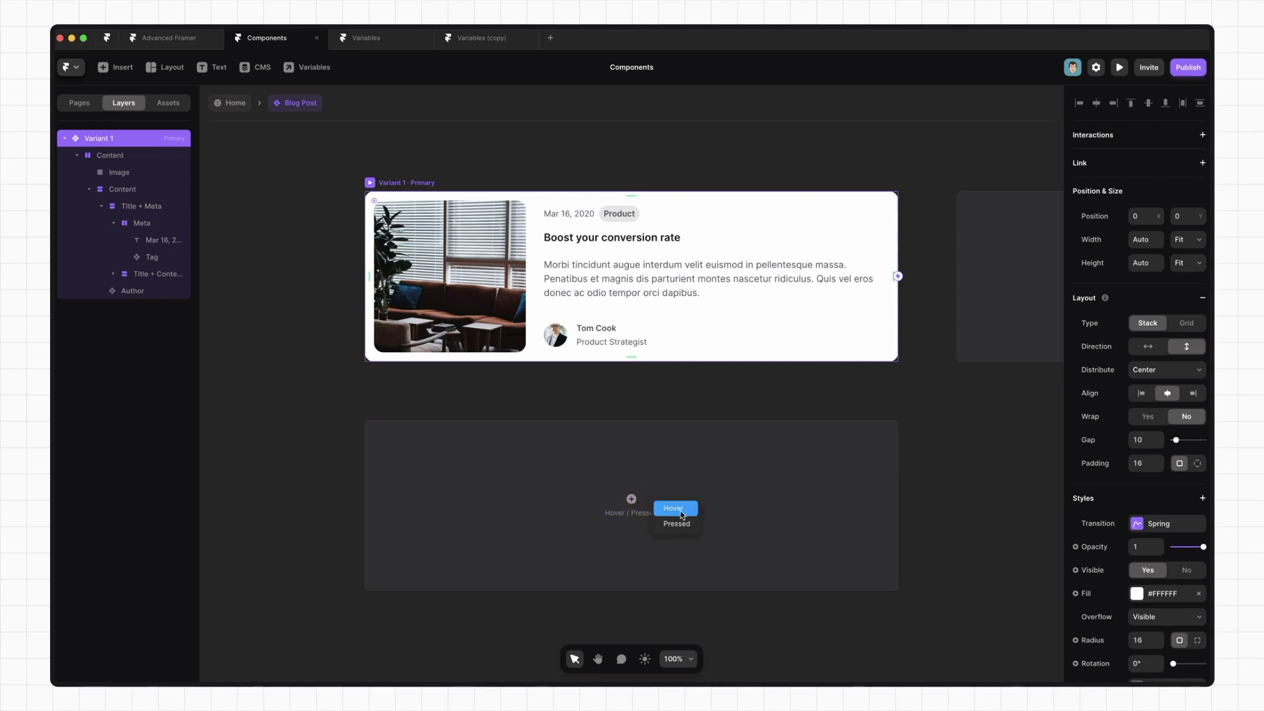
click(678, 508)
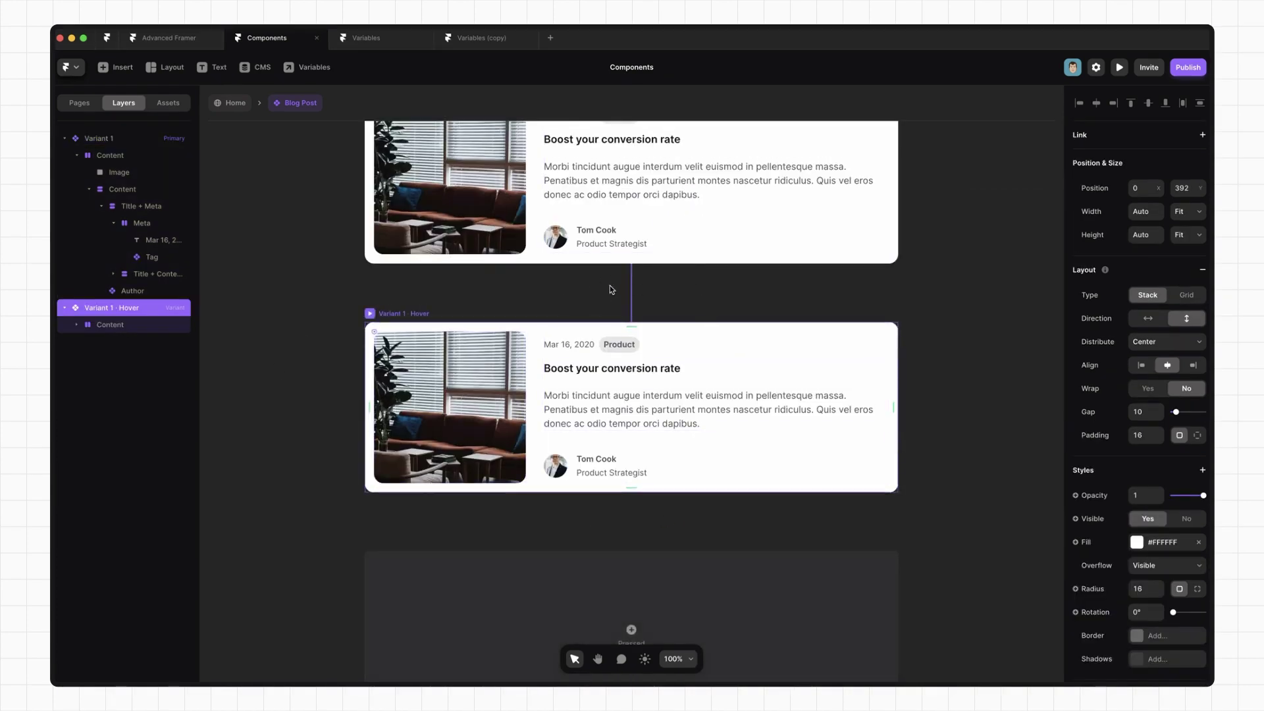
scroll(619, 285, up, 2)
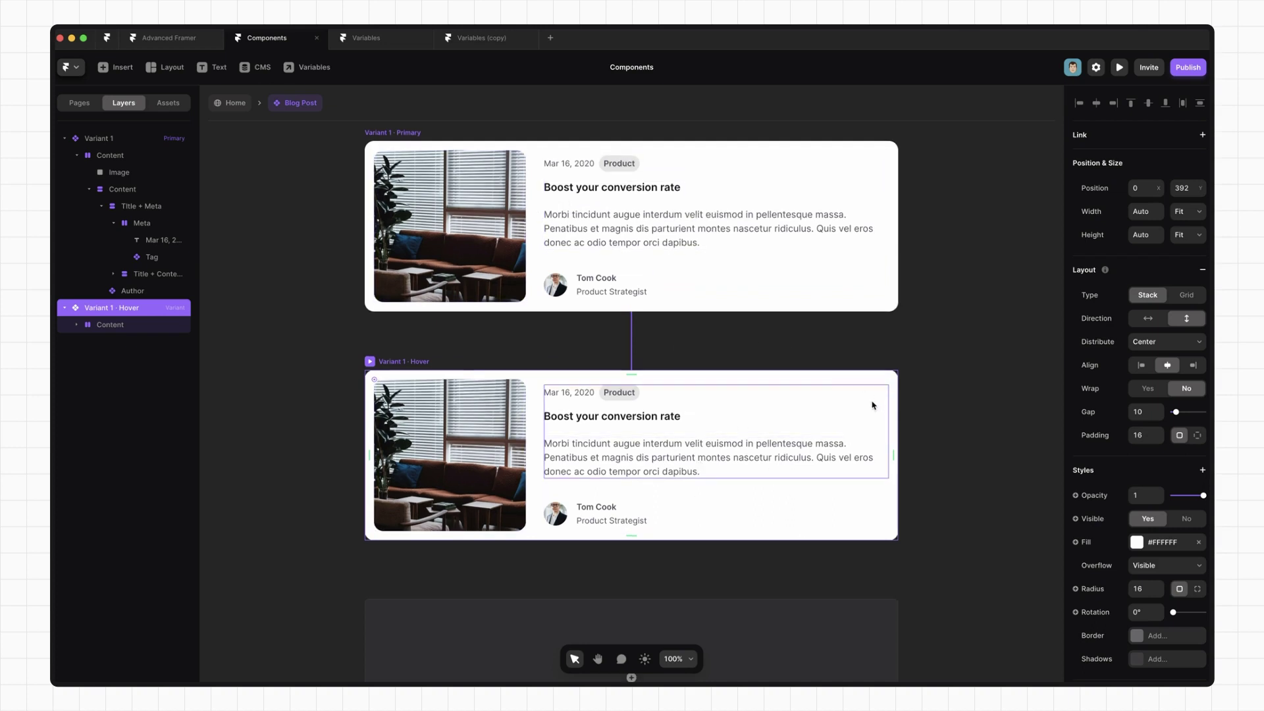
click(1172, 543)
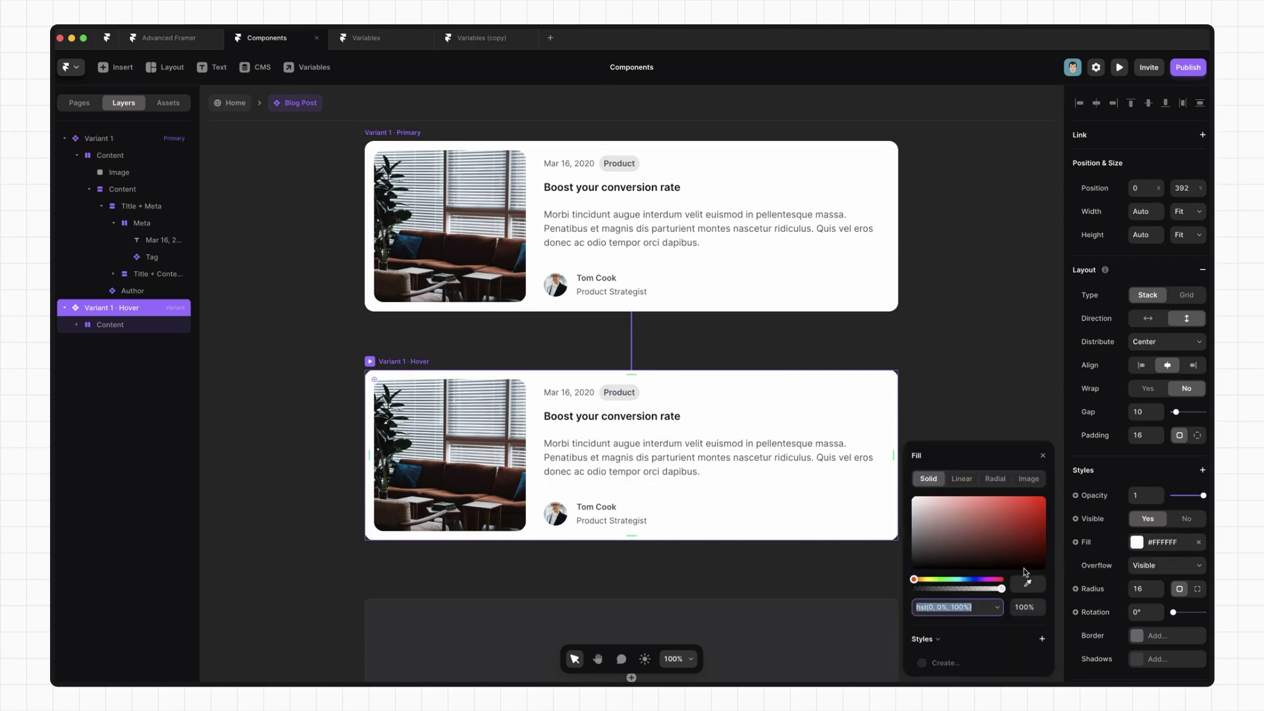
click(915, 506)
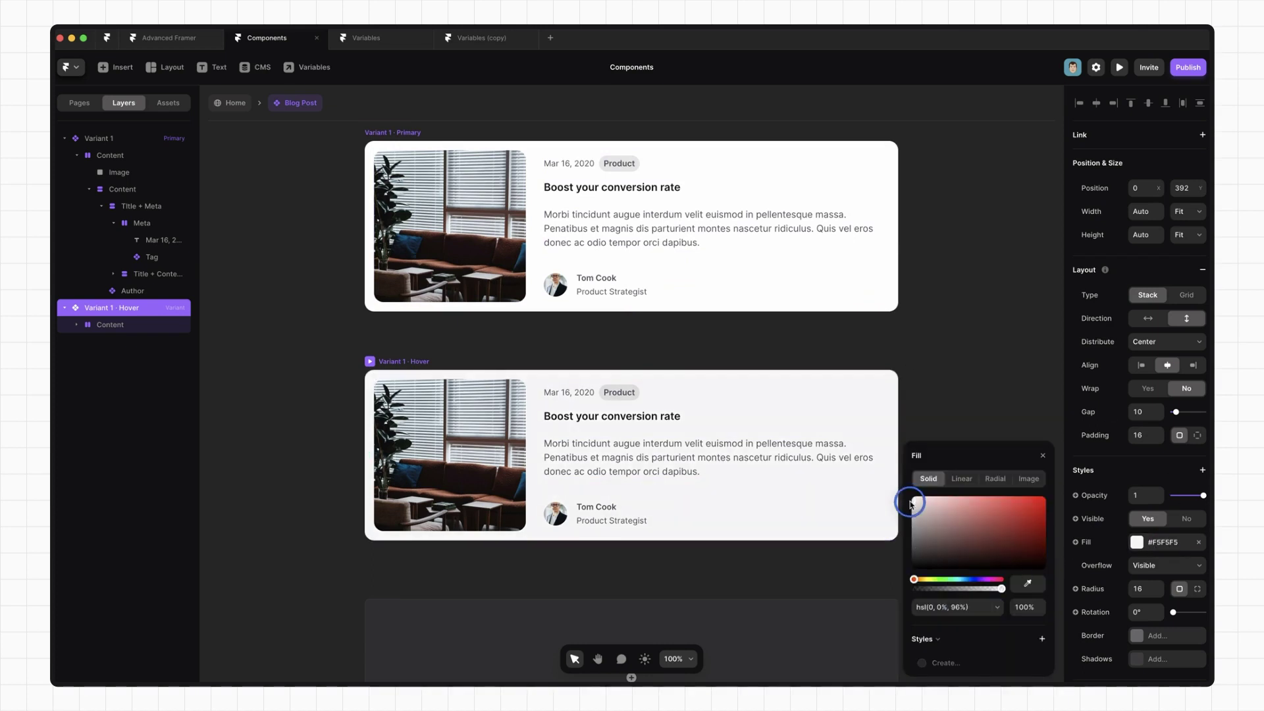
scroll(895, 493, down, 1)
Preview the page to check the card's hover effect, then close the preview.
click(960, 355)
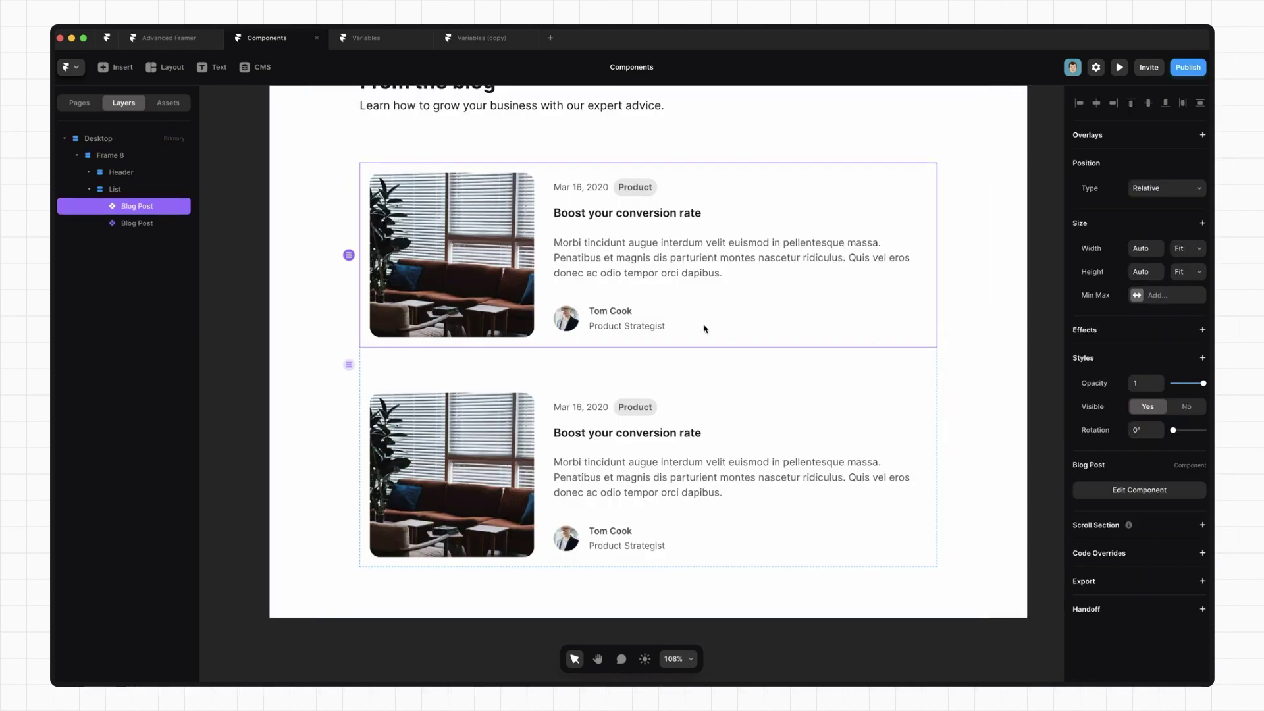
click(1119, 67)
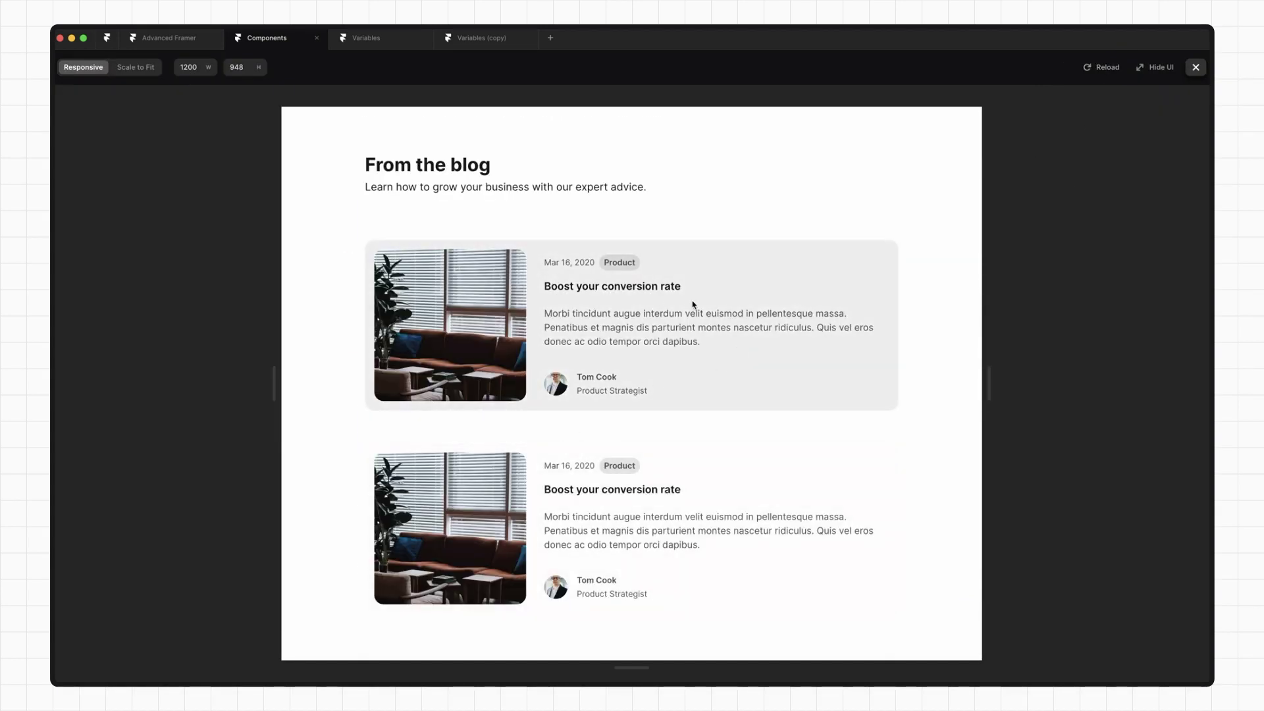
key(Escape)
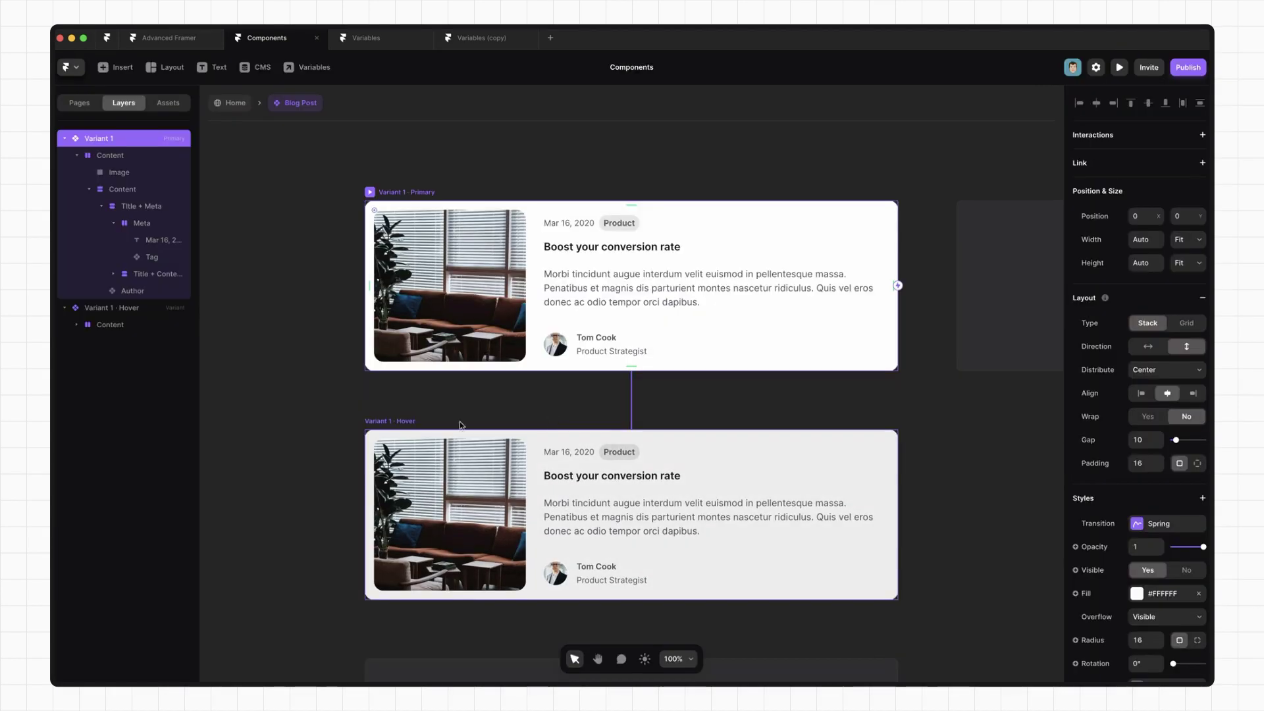
Widen the primary card's Content gap between image and text.
click(429, 192)
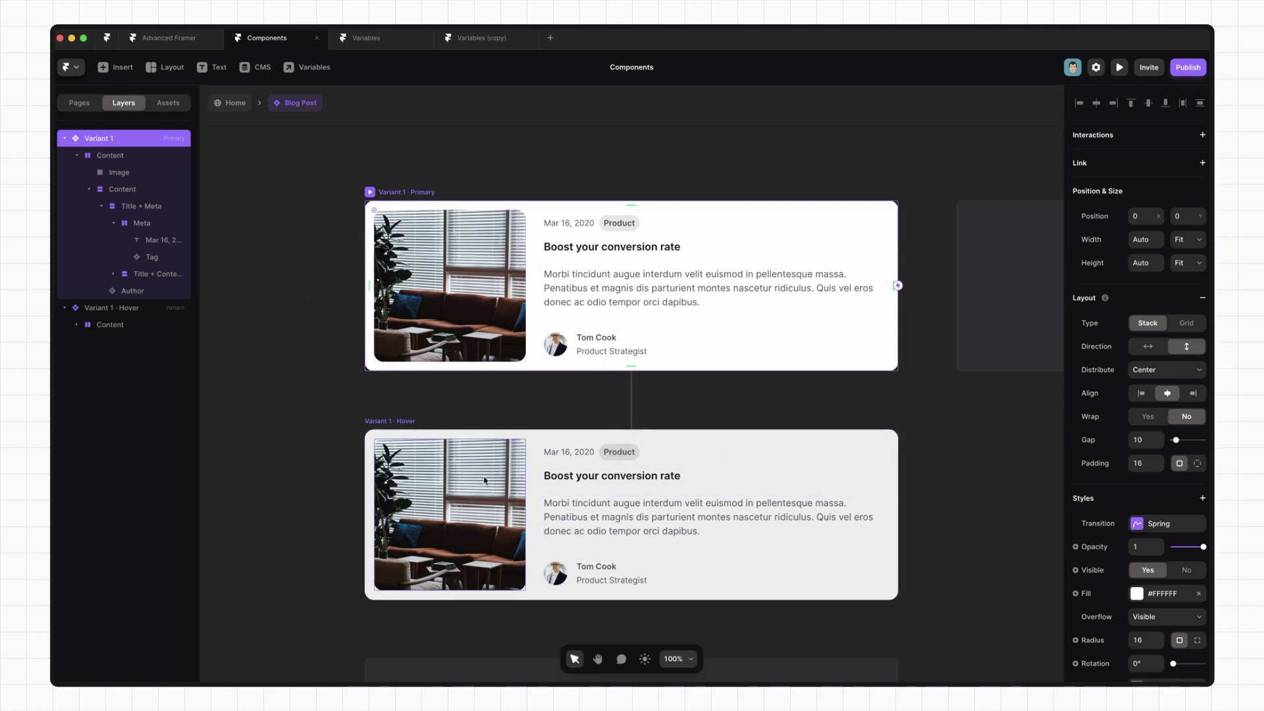
click(536, 324)
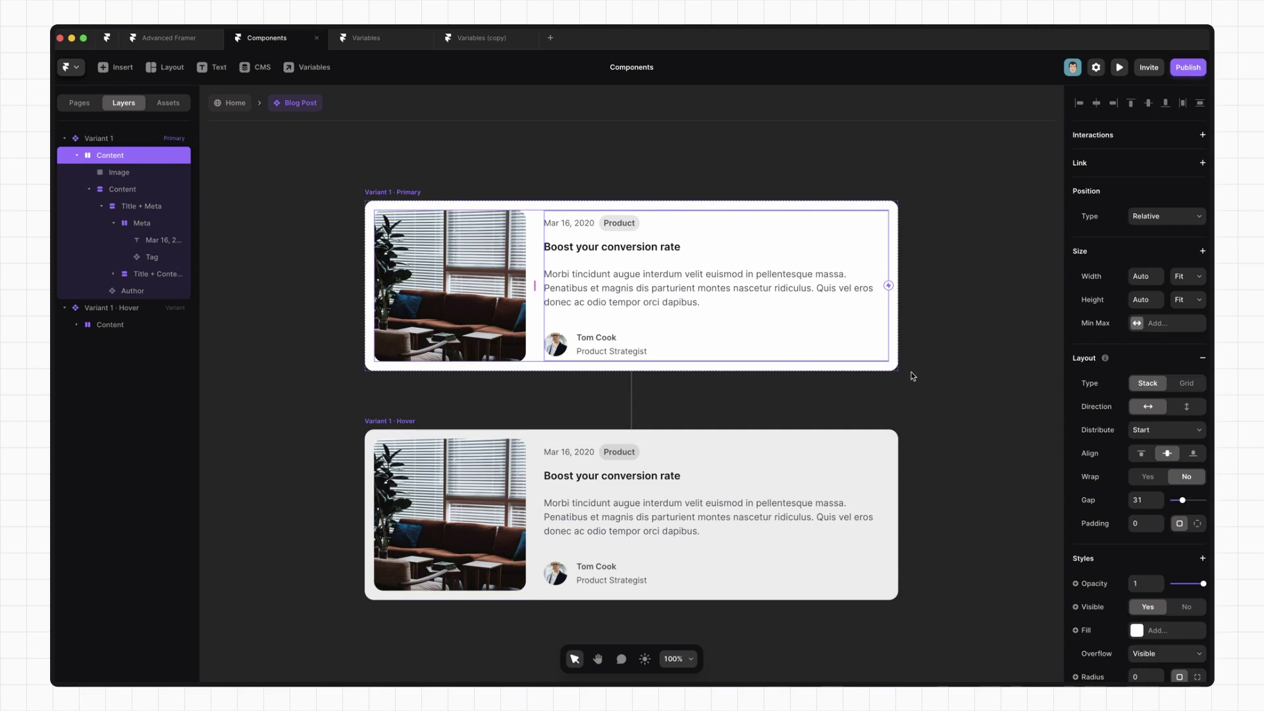
drag(1182, 504, 1192, 502)
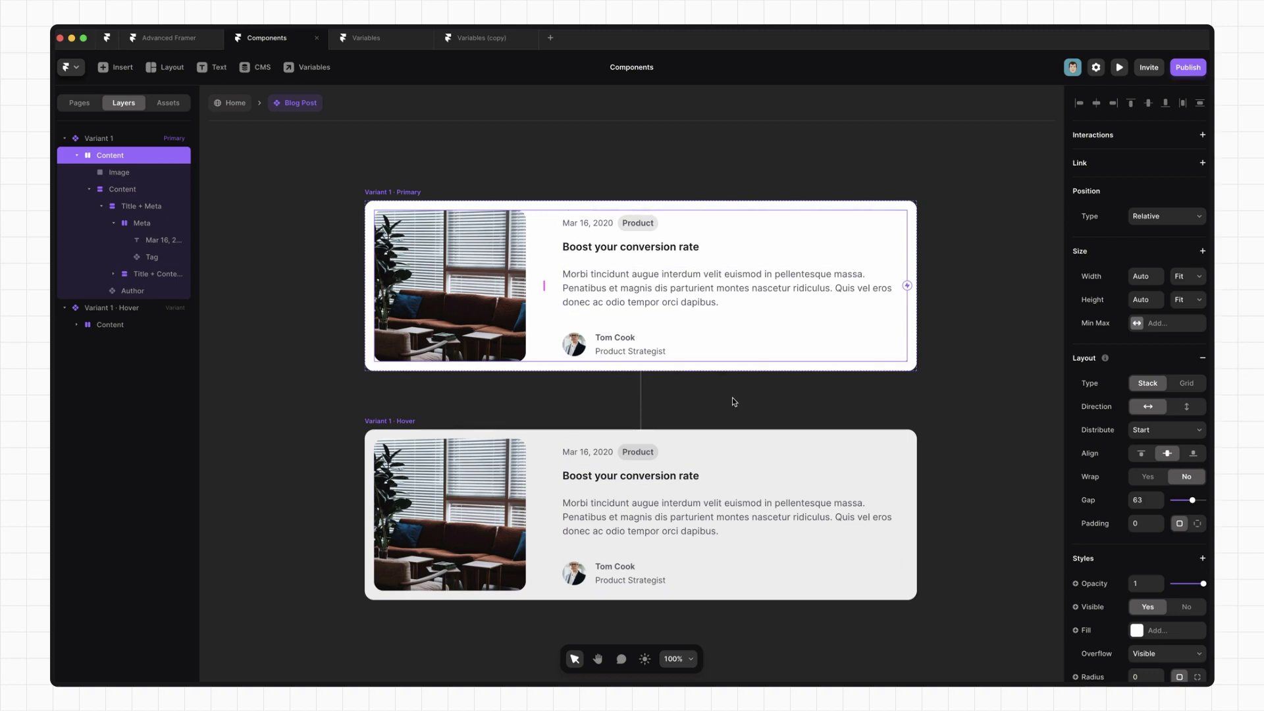
Set the Hover card's Content gap to 32, then reset its overrides to match primary.
click(539, 481)
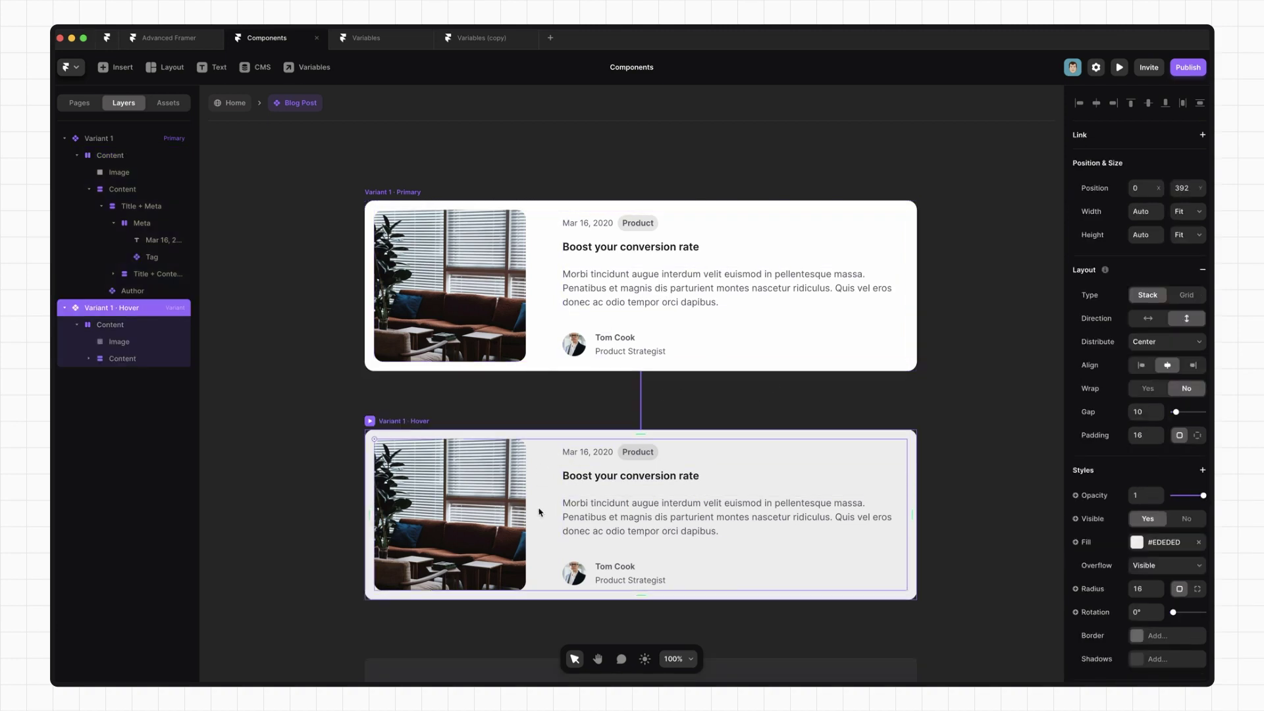
click(549, 481)
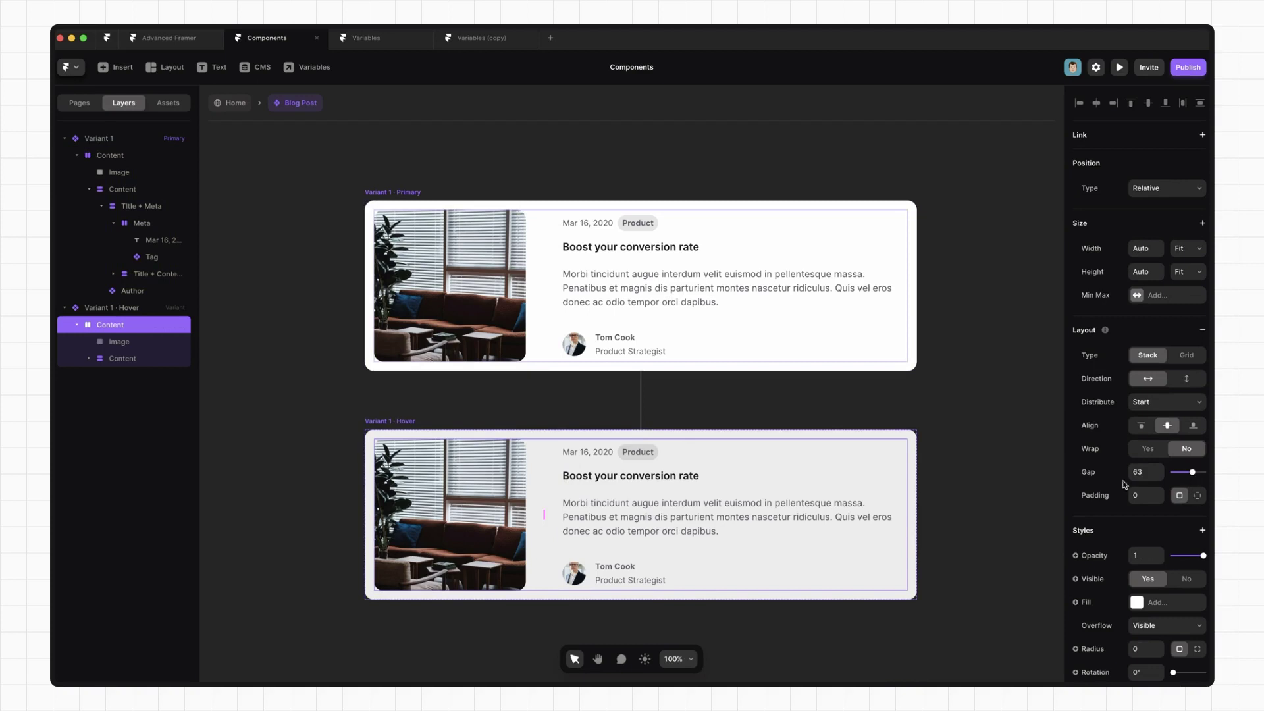
click(1145, 471)
text(32)
key(Return)
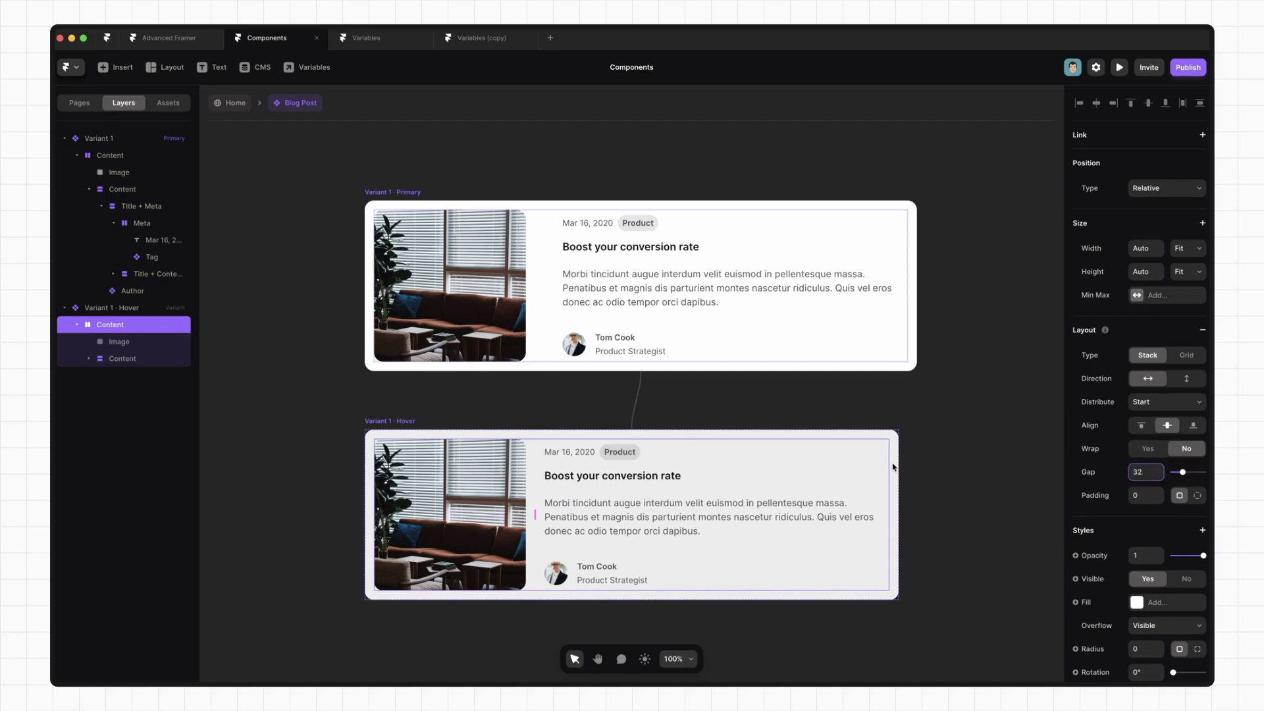
right_click(541, 471)
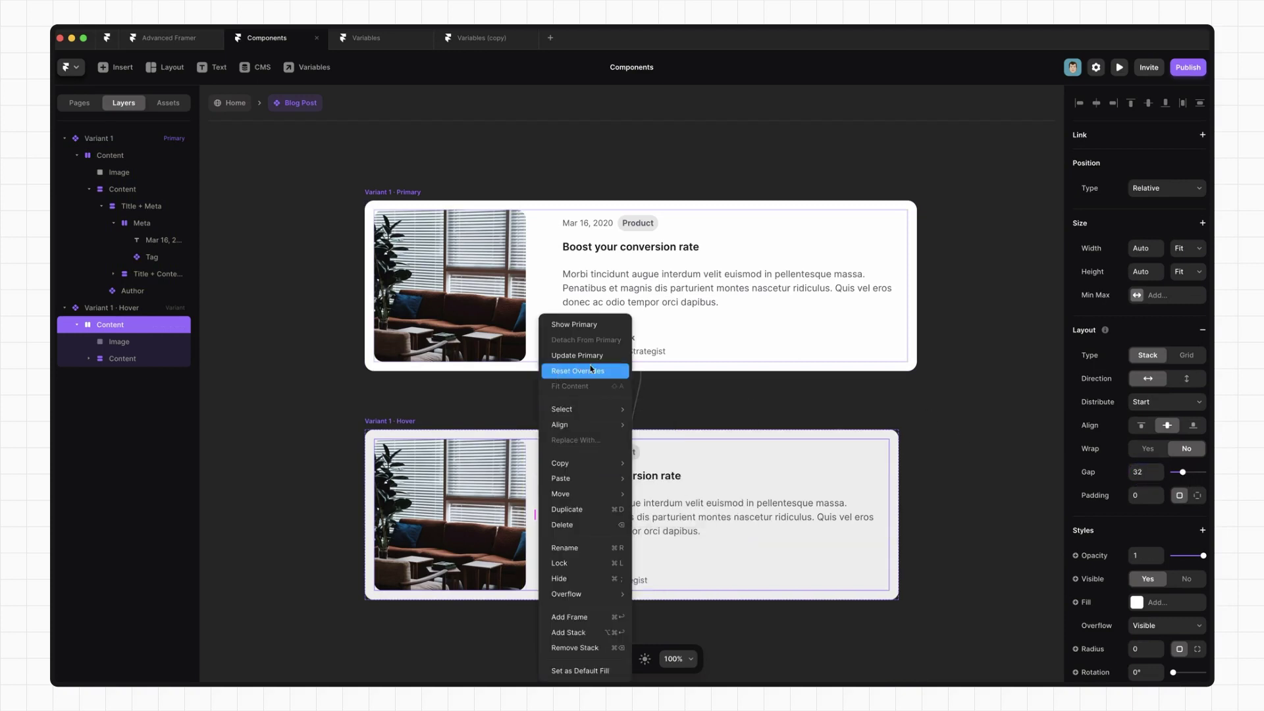
click(608, 375)
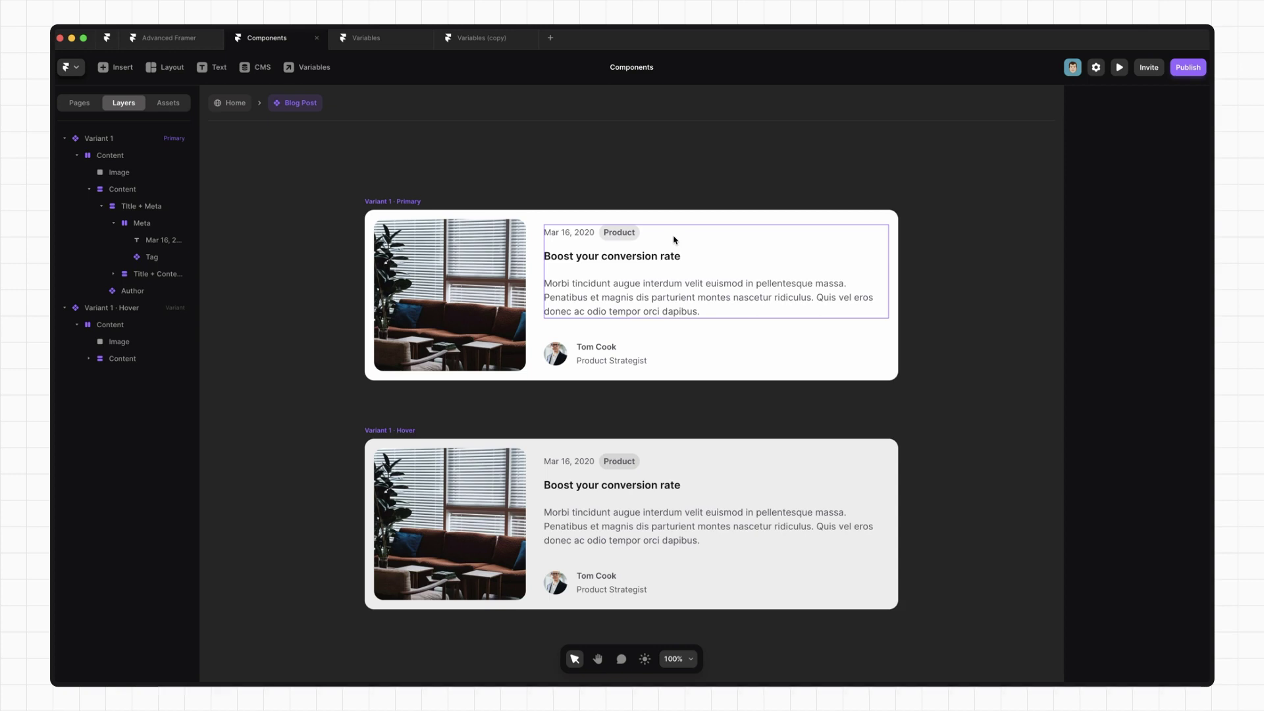
Add Variant 2 to the Blog Post component and duplicate its Product tag.
scroll(674, 240, right, 3)
click(304, 201)
scroll(823, 299, right, 3)
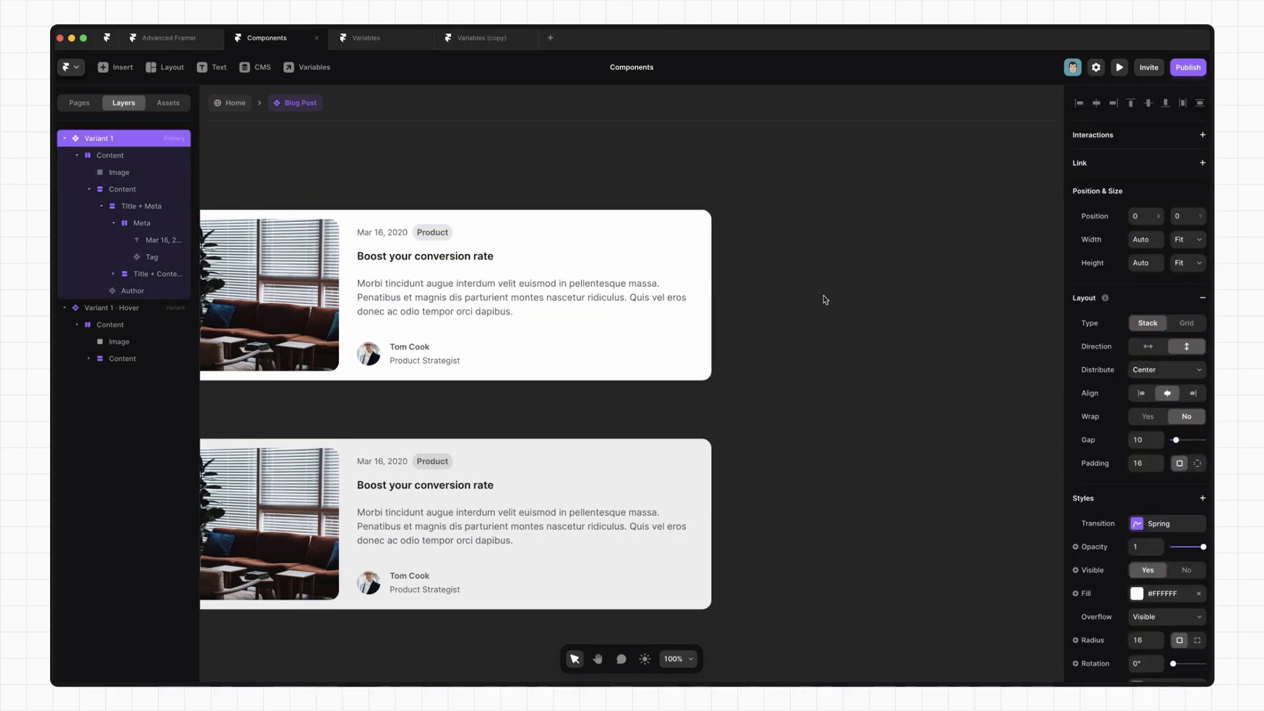
click(954, 259)
click(613, 338)
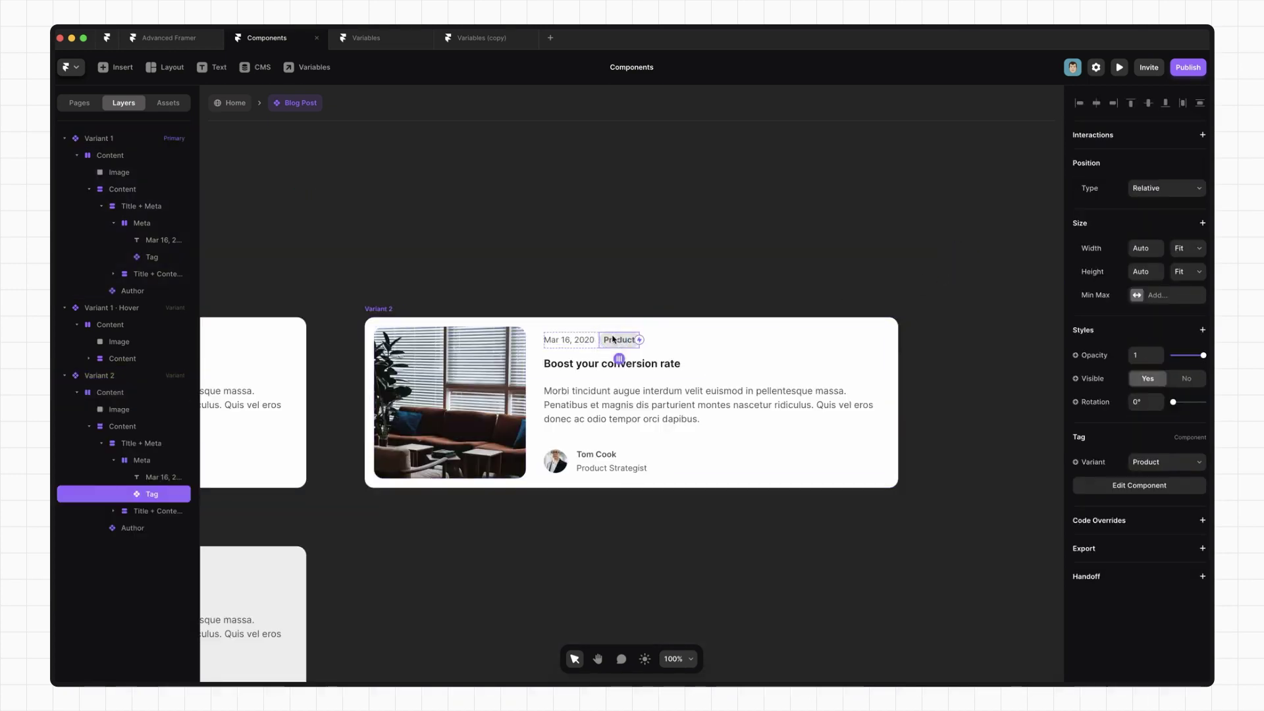
key(ctrl+d)
key(ctrl+d)
Delete the two extra Tag layers so only one Product tag remains.
scroll(612, 326, left, 4)
scroll(613, 321, left, 10)
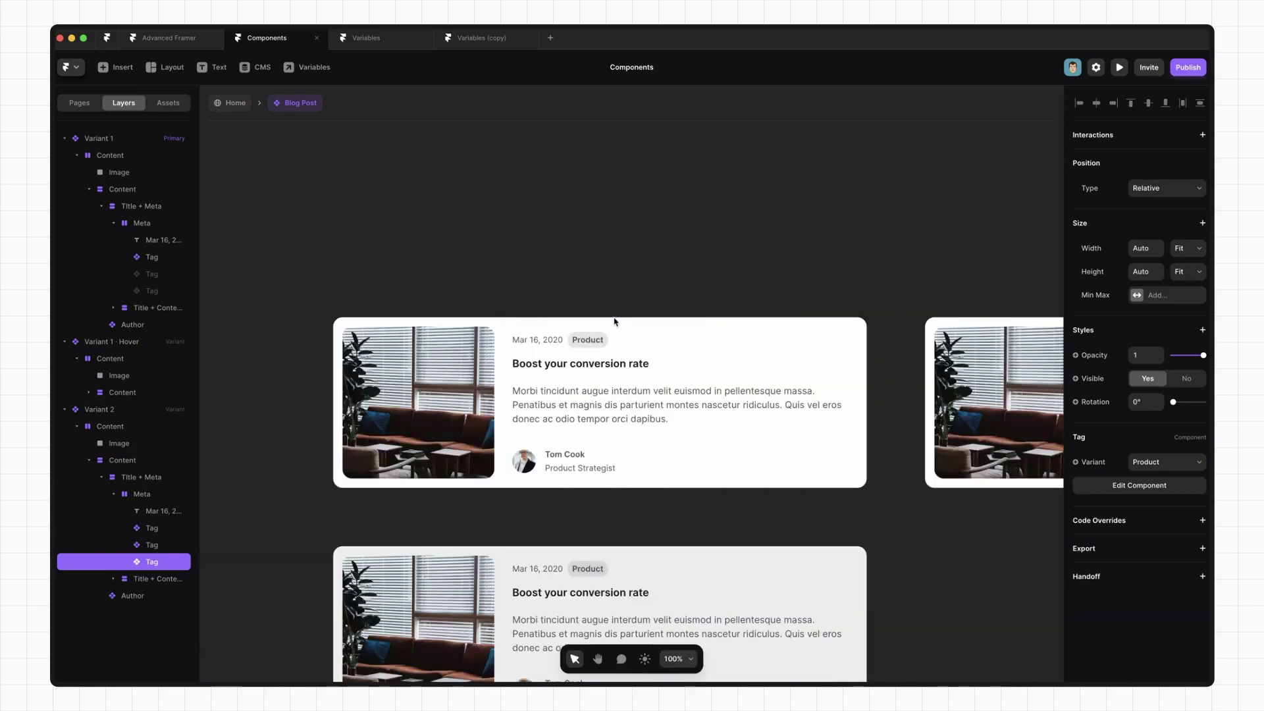
click(447, 354)
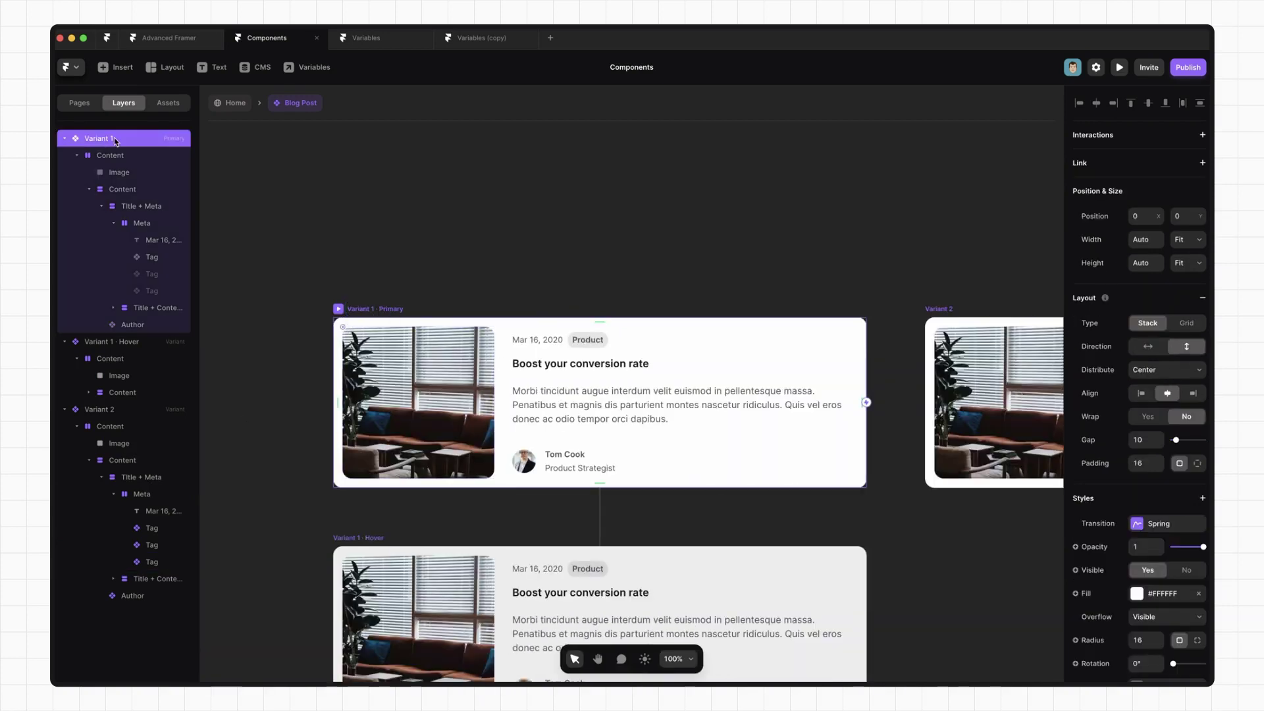
click(152, 275)
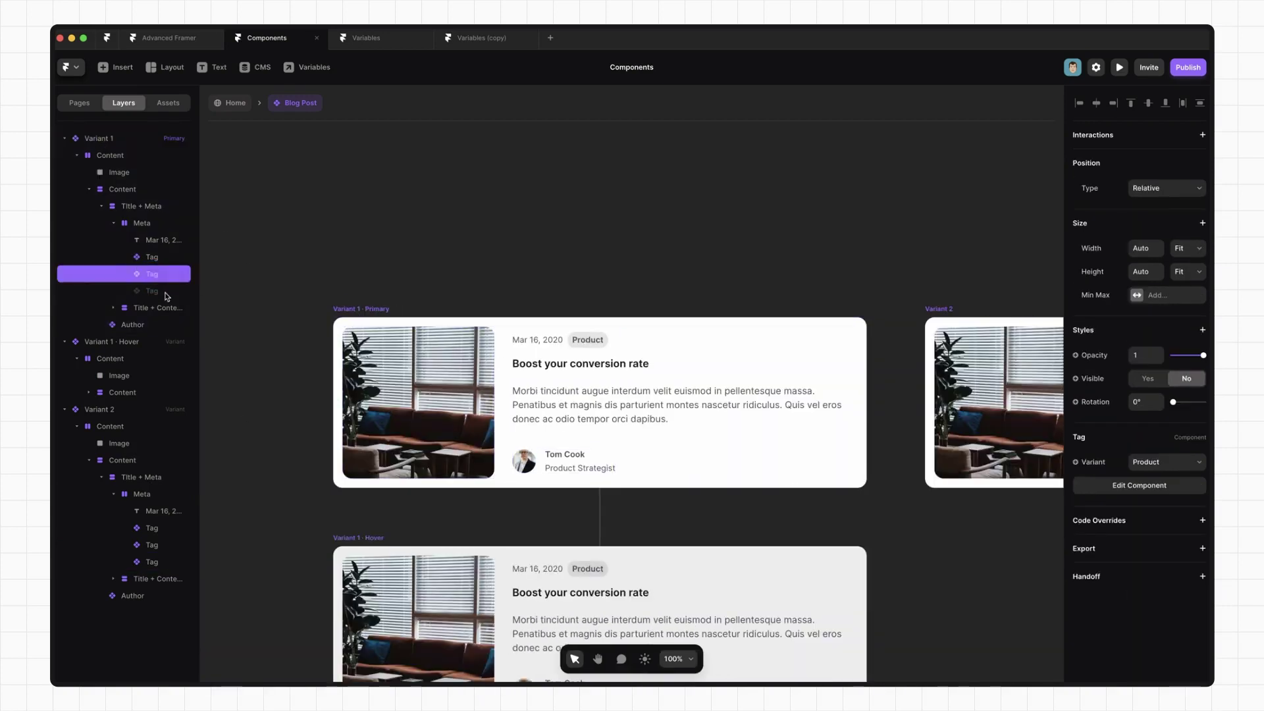
shift+click(158, 290)
scroll(862, 454, up, 2)
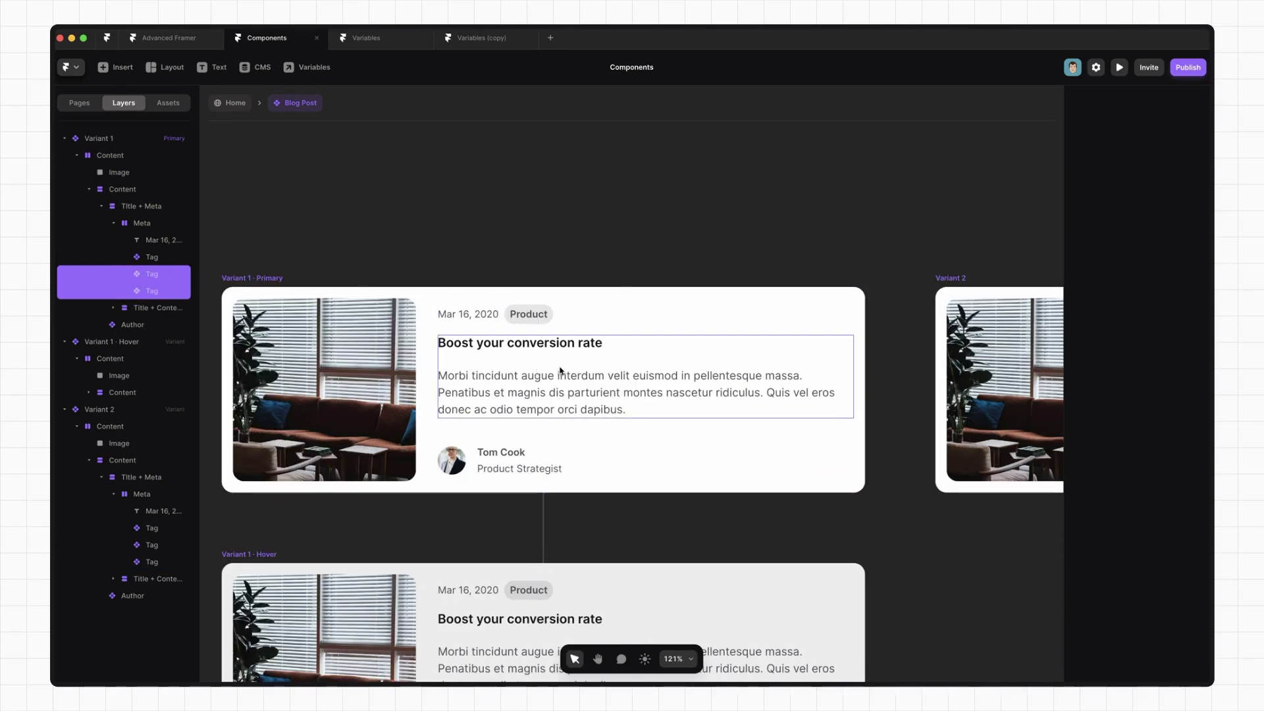
scroll(588, 373, down, 3)
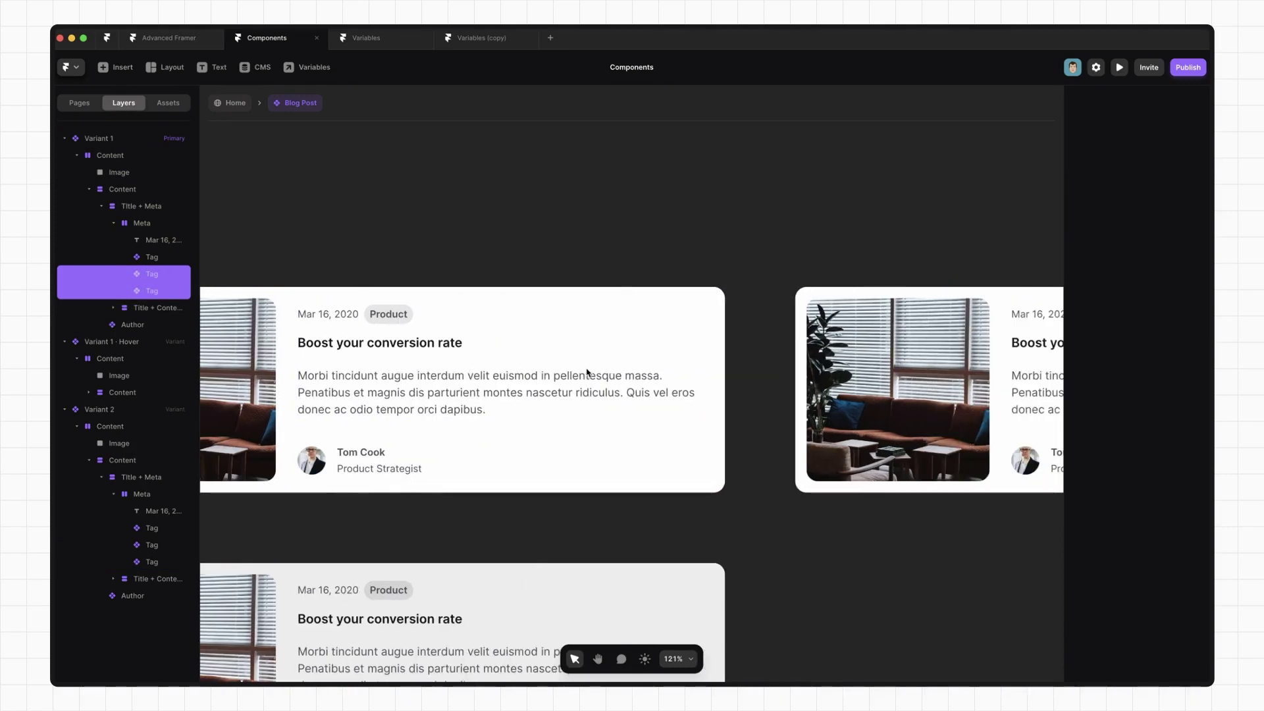
scroll(505, 339, right, 3)
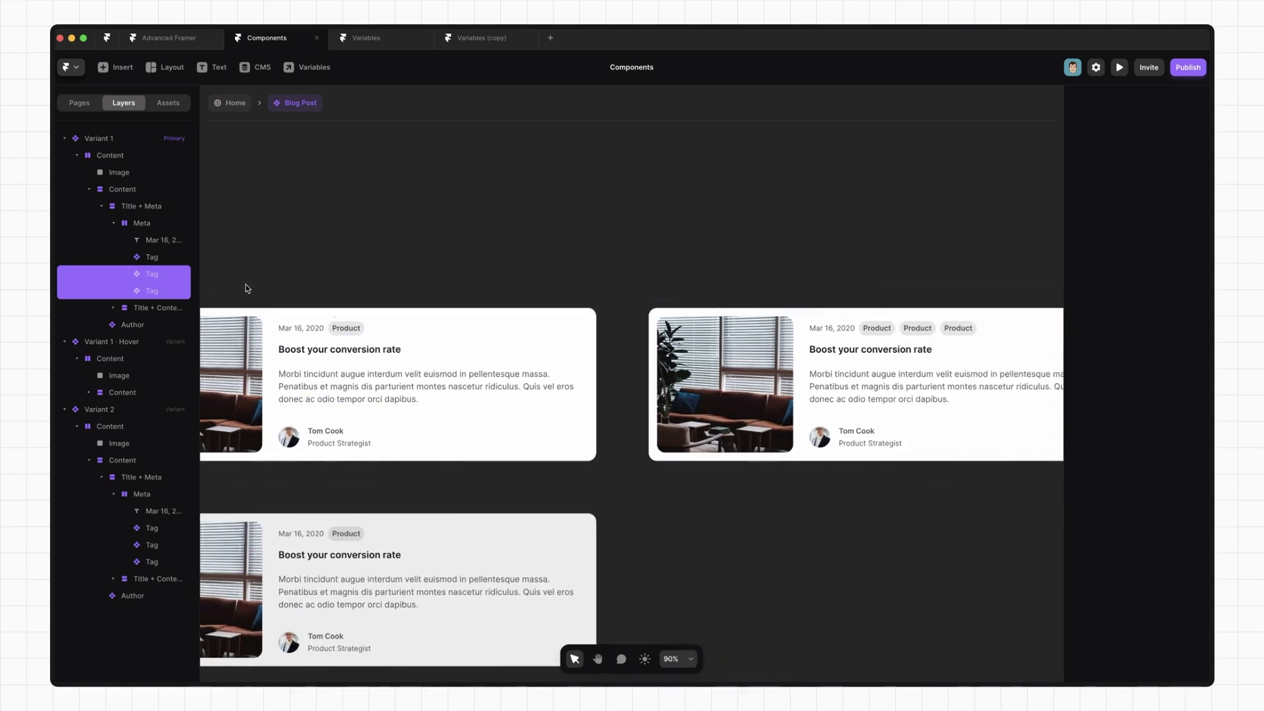
key(Delete)
Exit to the Home page, then reopen the Blog Post component for editing.
key(Escape)
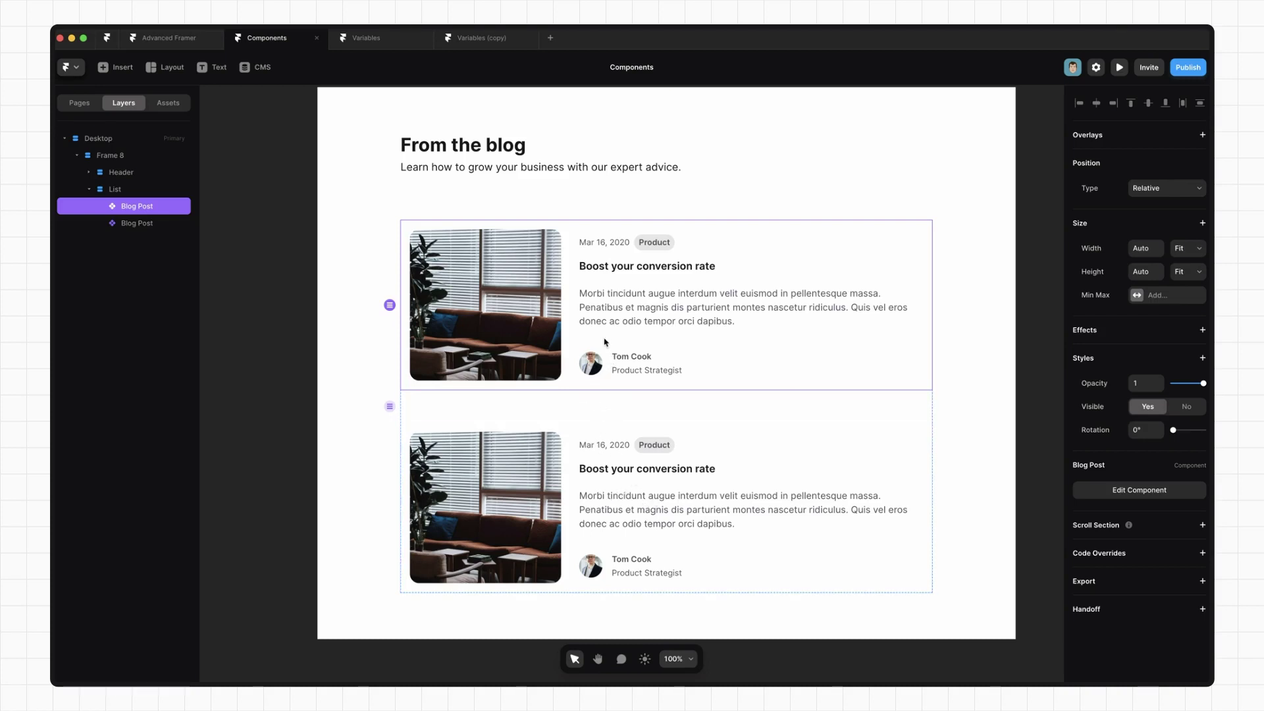
double_click(645, 281)
Bind the card title to a plain-text Title variable whose default 'Boost your conversion rate' is a text area.
click(643, 363)
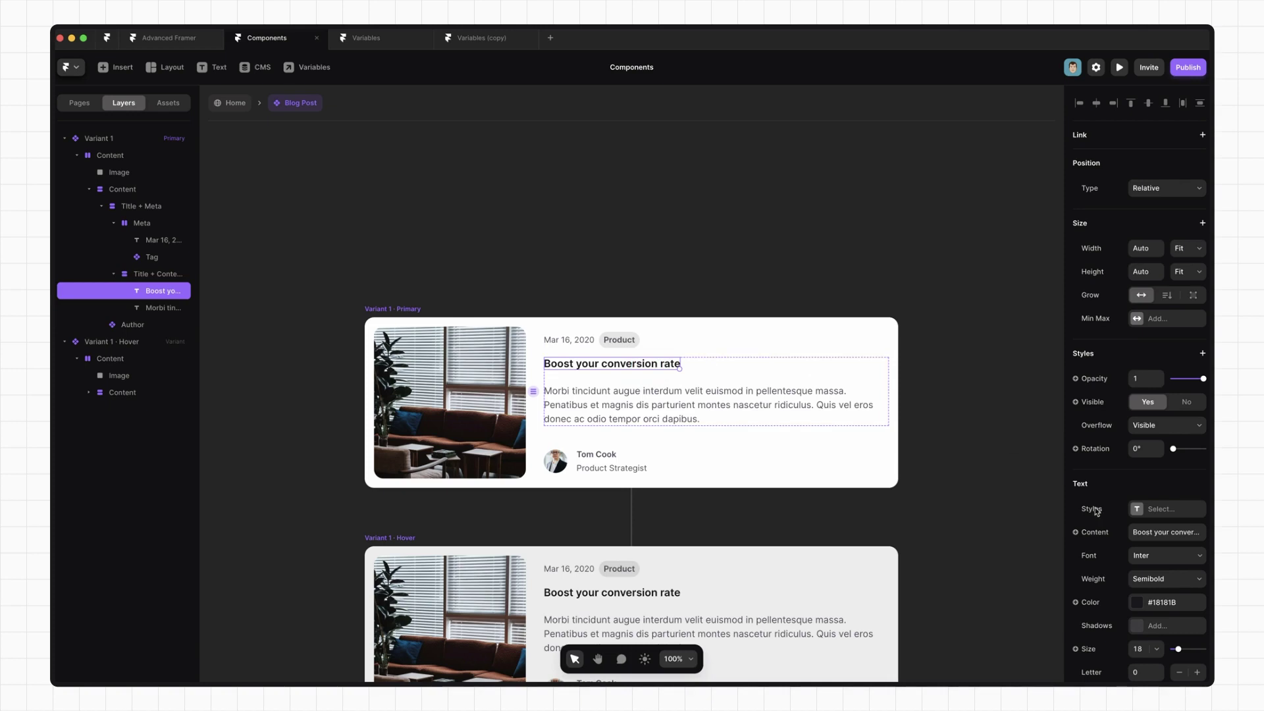
scroll(790, 421, down, 2)
scroll(1121, 481, down, 3)
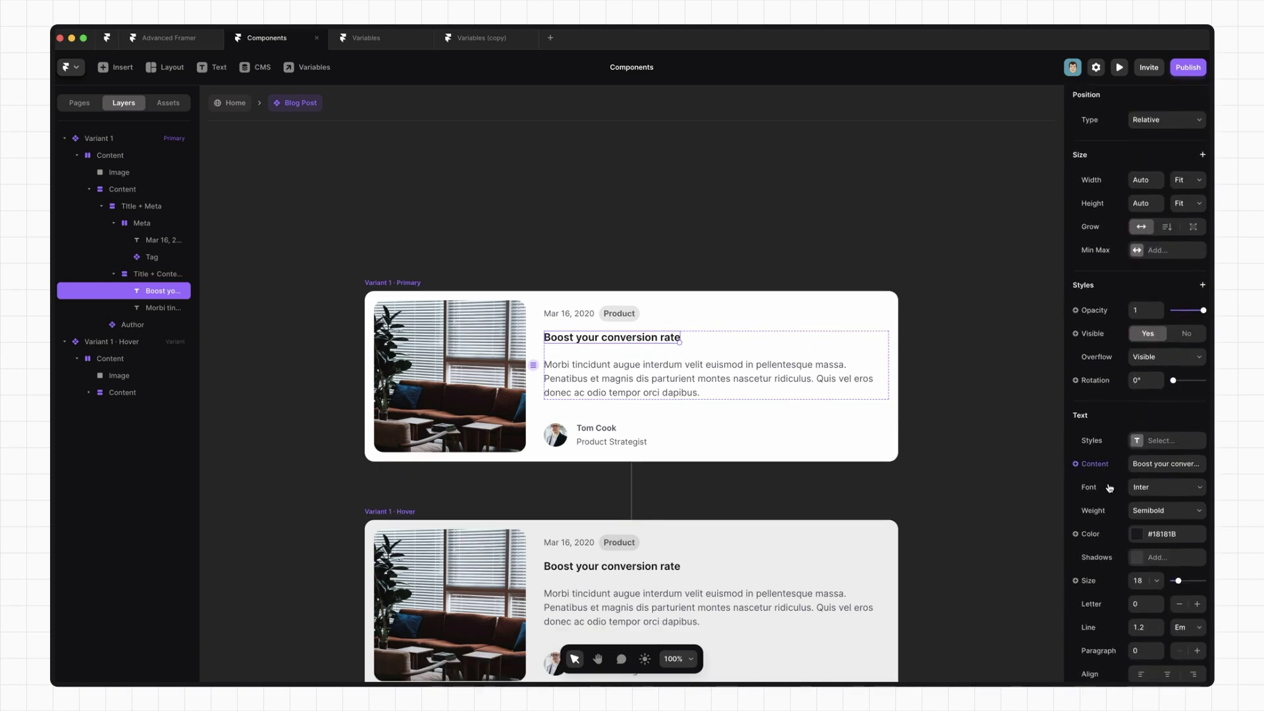
click(1075, 462)
mouse_move(1096, 487)
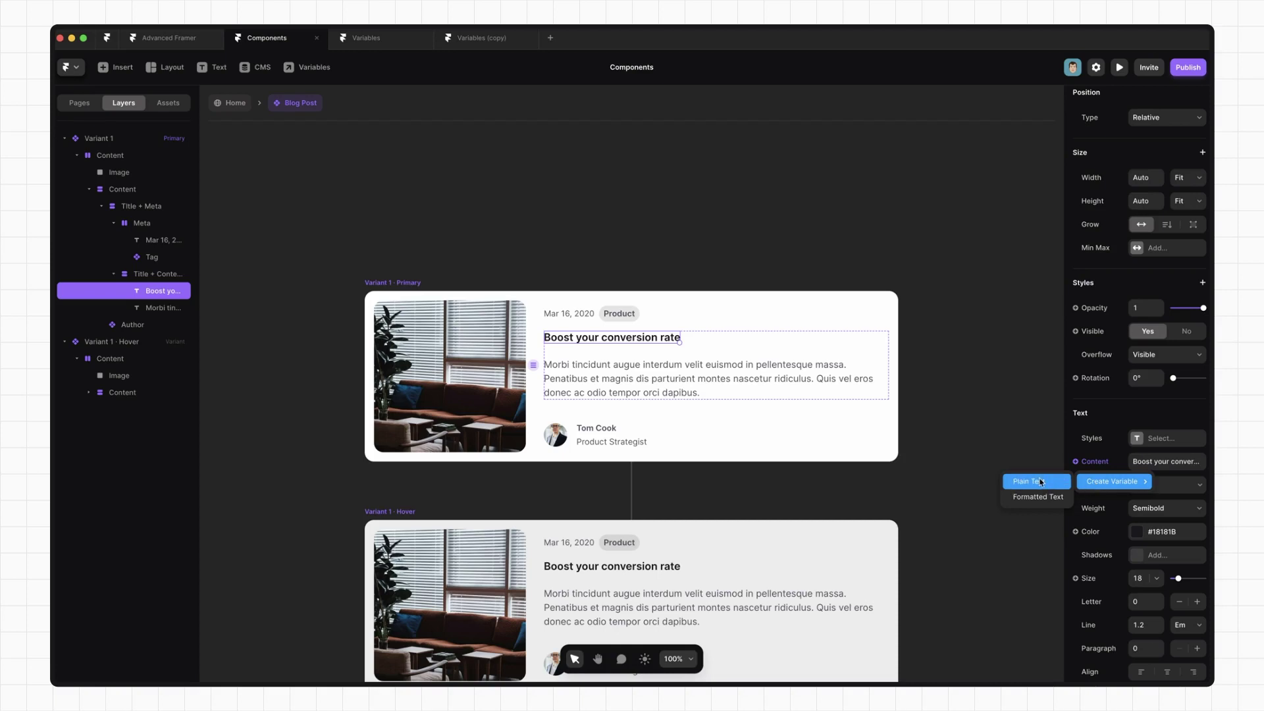
click(1042, 485)
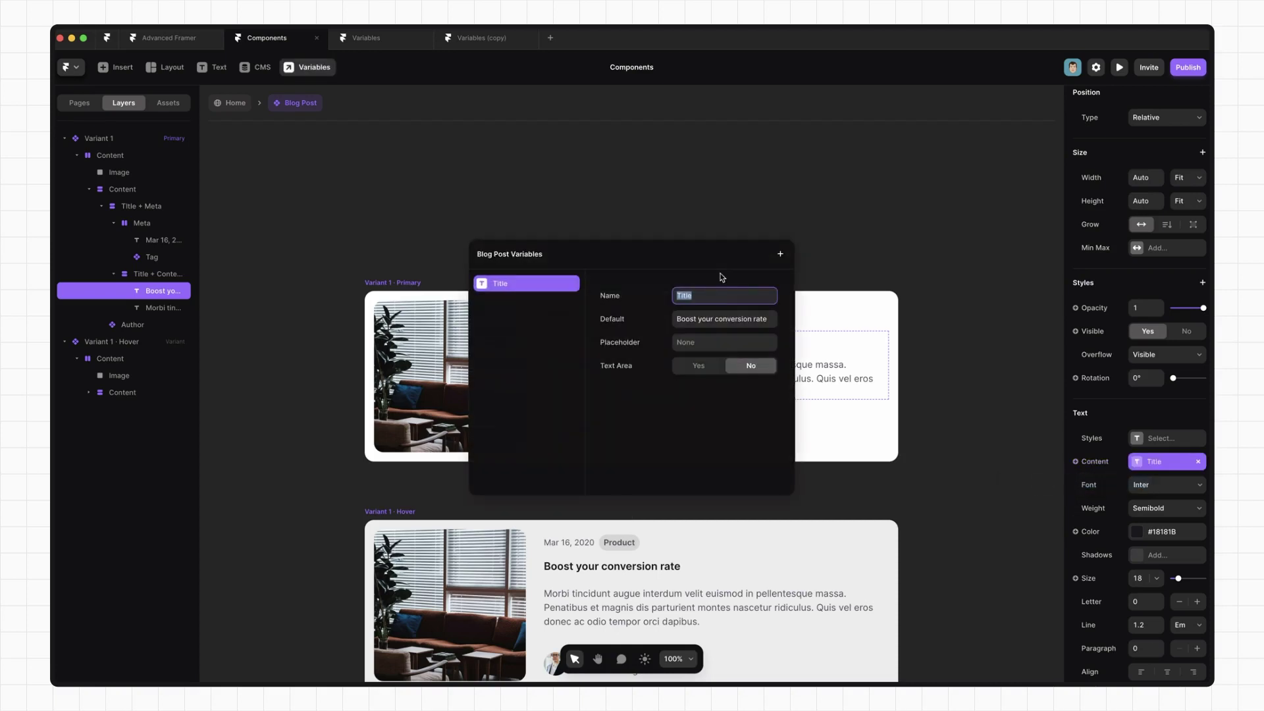
click(719, 319)
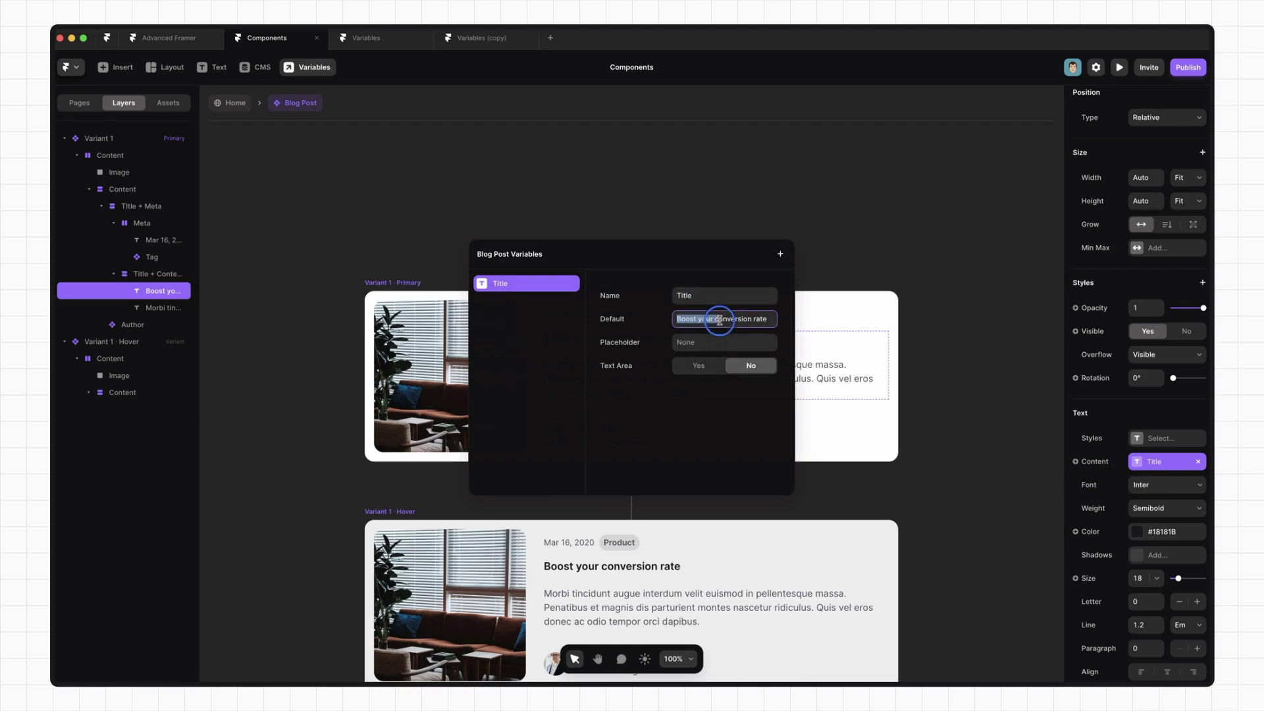
click(696, 367)
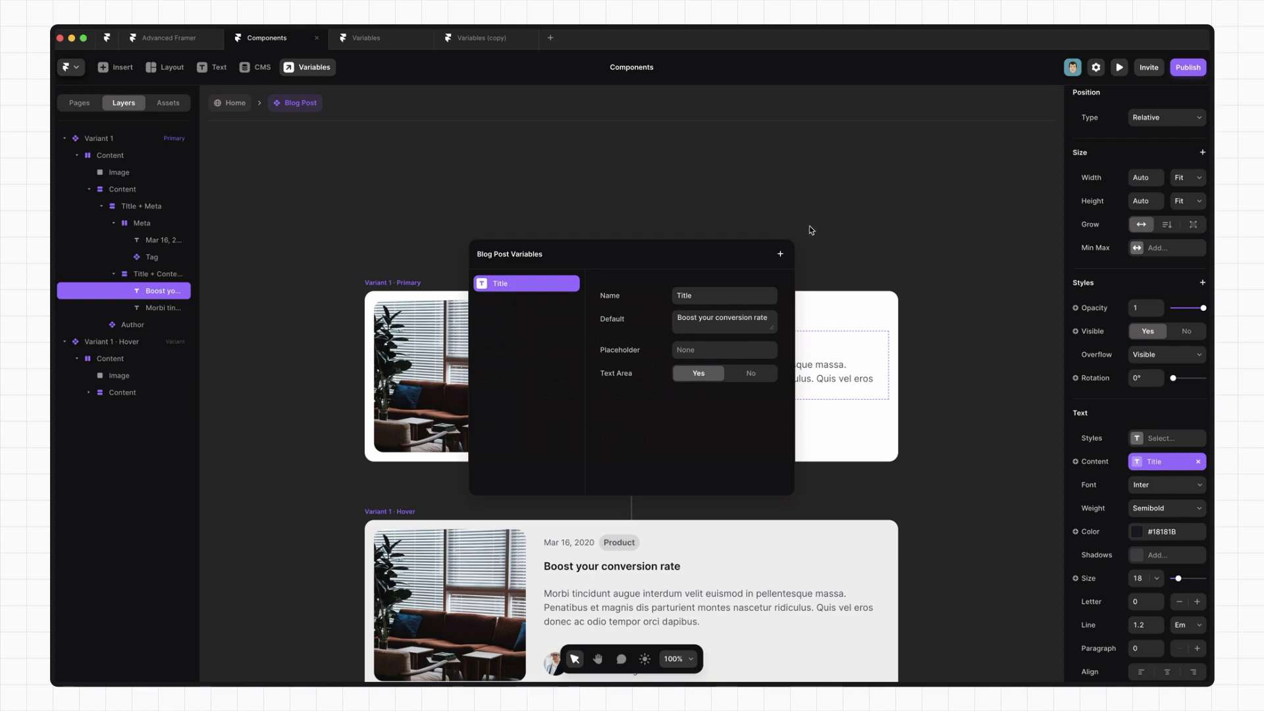
click(830, 229)
On the Home page, override the first card's Title with 'Asasaste', then reopen the Blog Post component.
key(Escape)
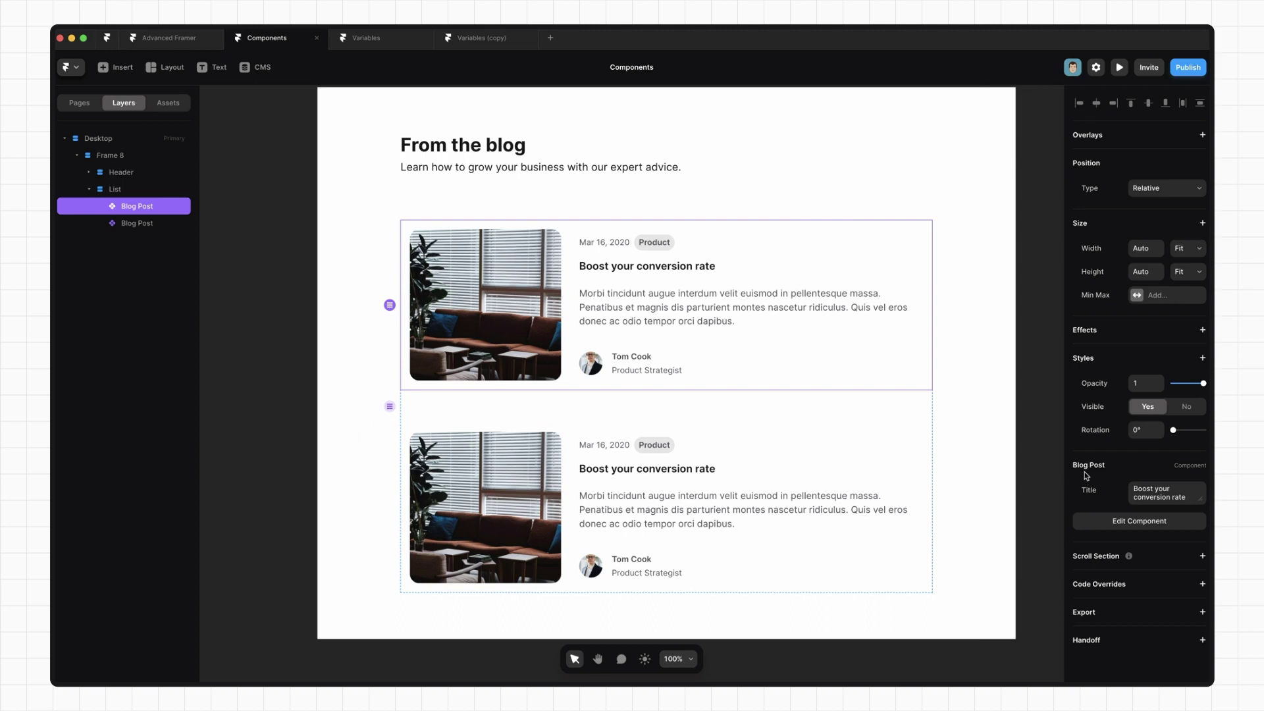
click(1176, 498)
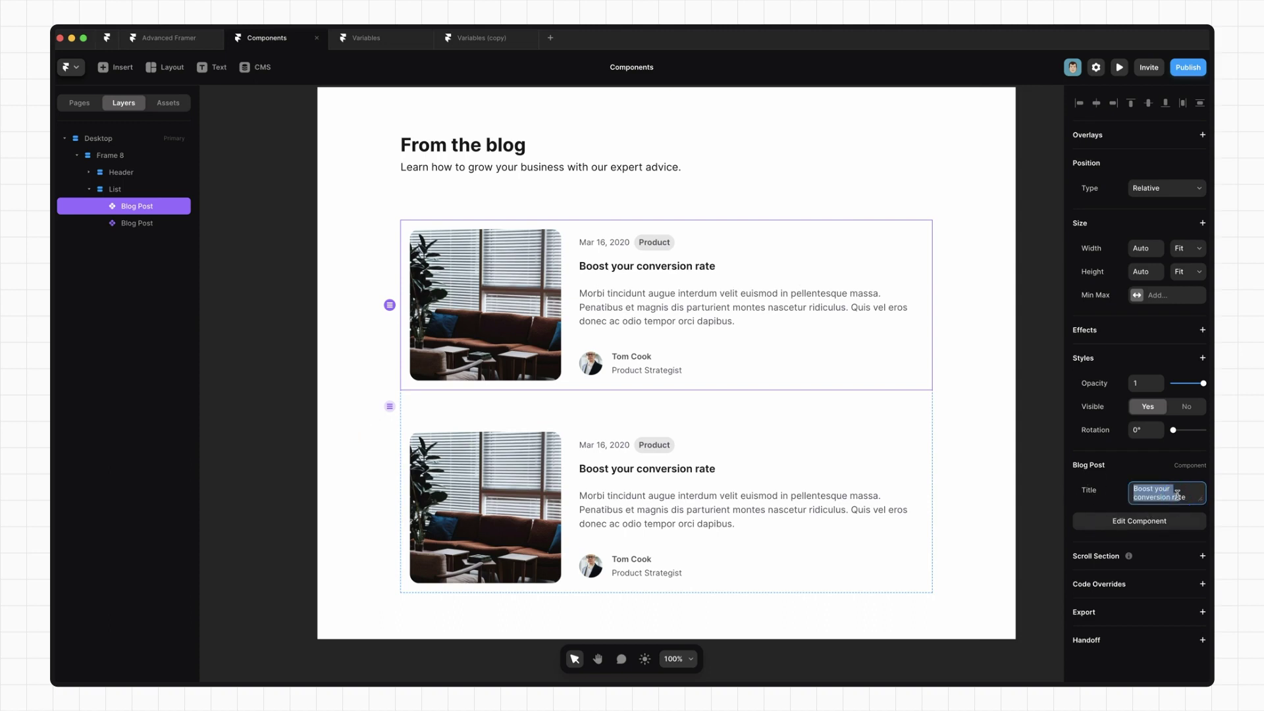
text(Asasaste)
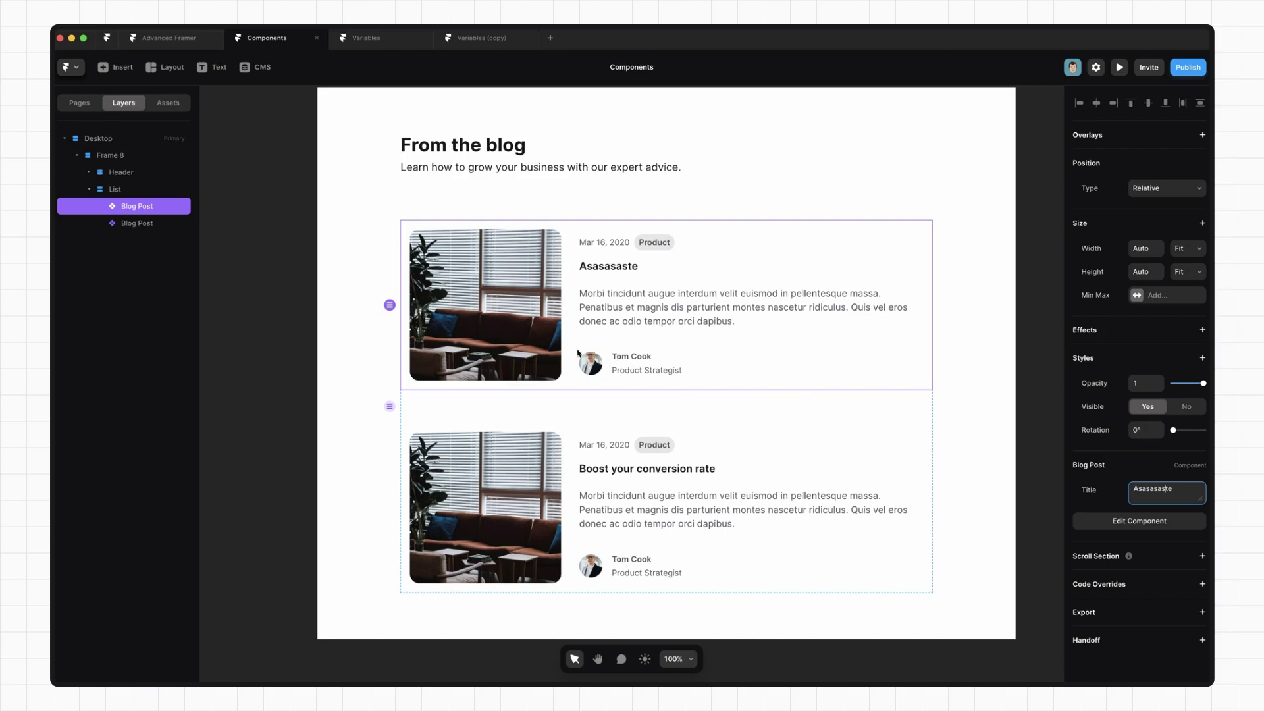
double_click(687, 358)
Expose the Author component's variant choice as a variable named Author.
click(630, 458)
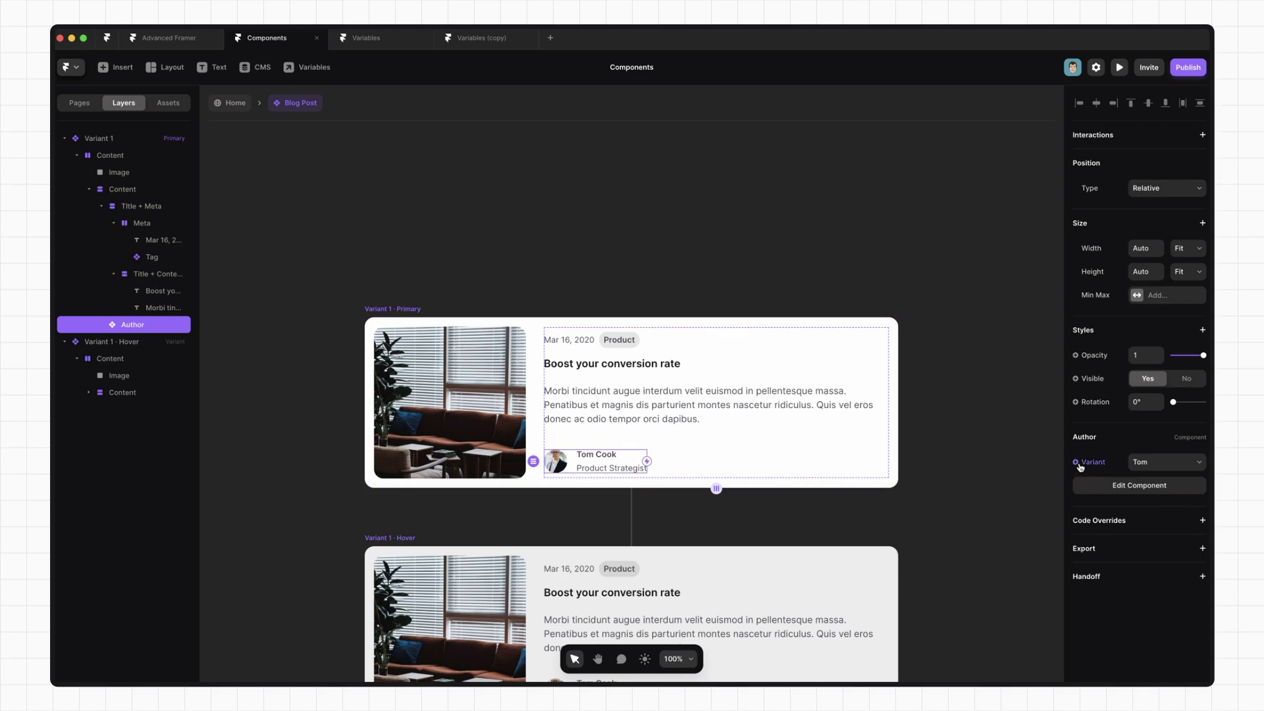
click(1101, 464)
click(1117, 483)
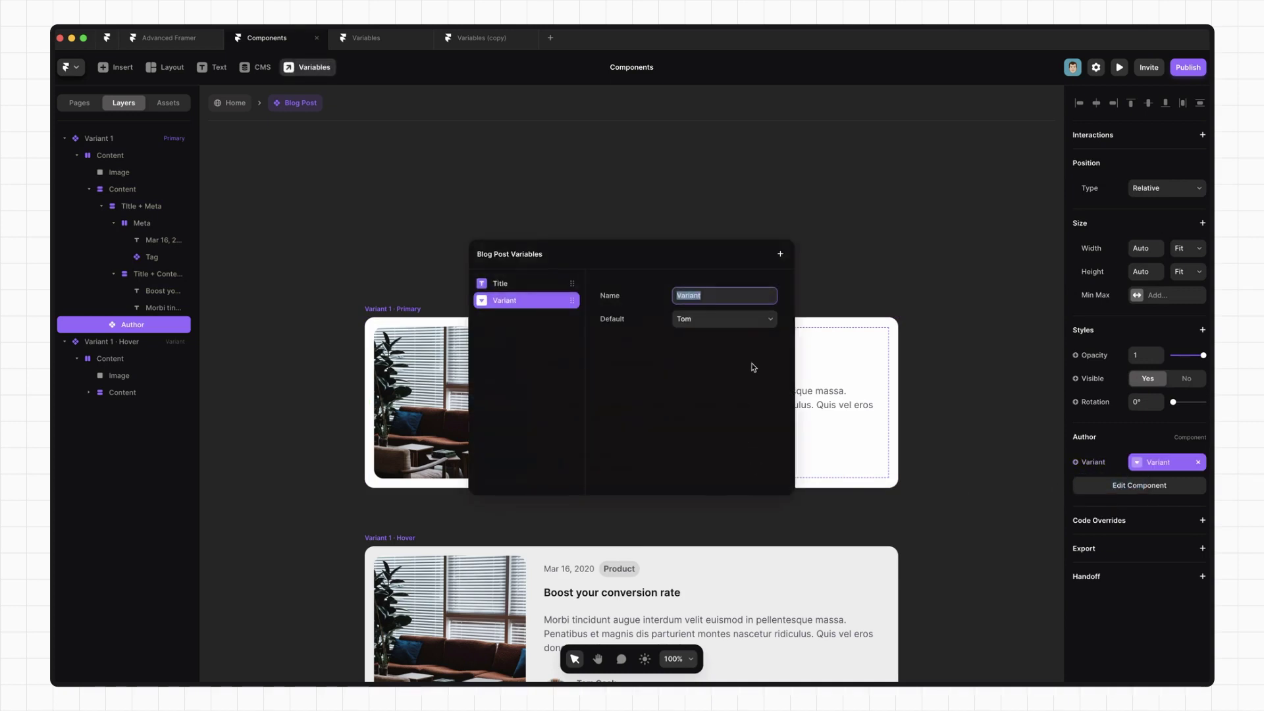
text(Author)
click(820, 230)
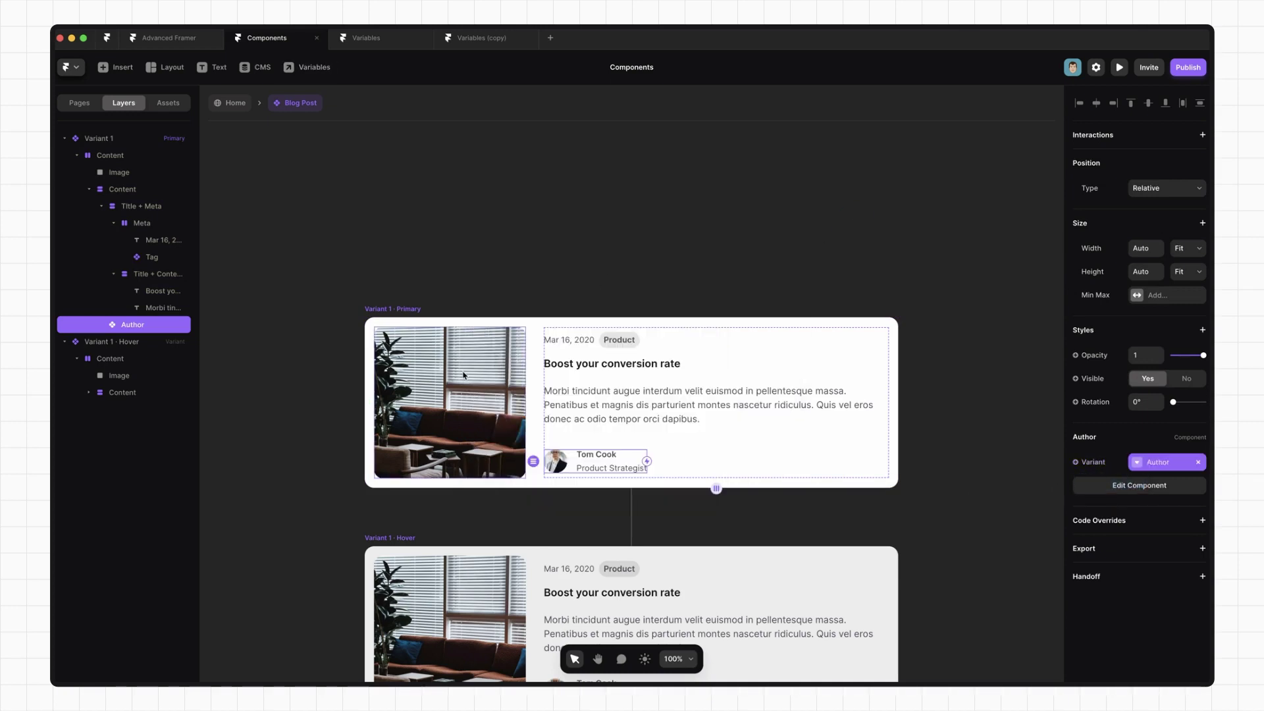
Make the cover photo's fill an image variable named Cover and return to the page.
click(463, 376)
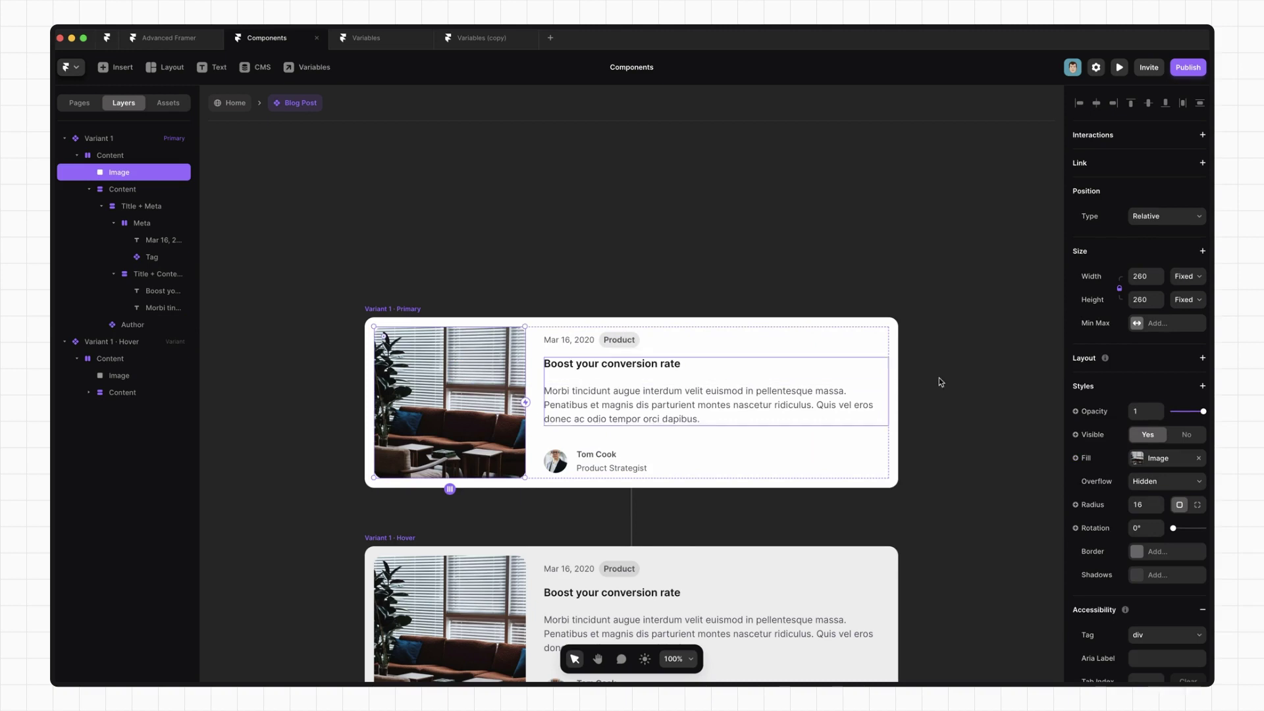
click(1086, 460)
mouse_move(1125, 485)
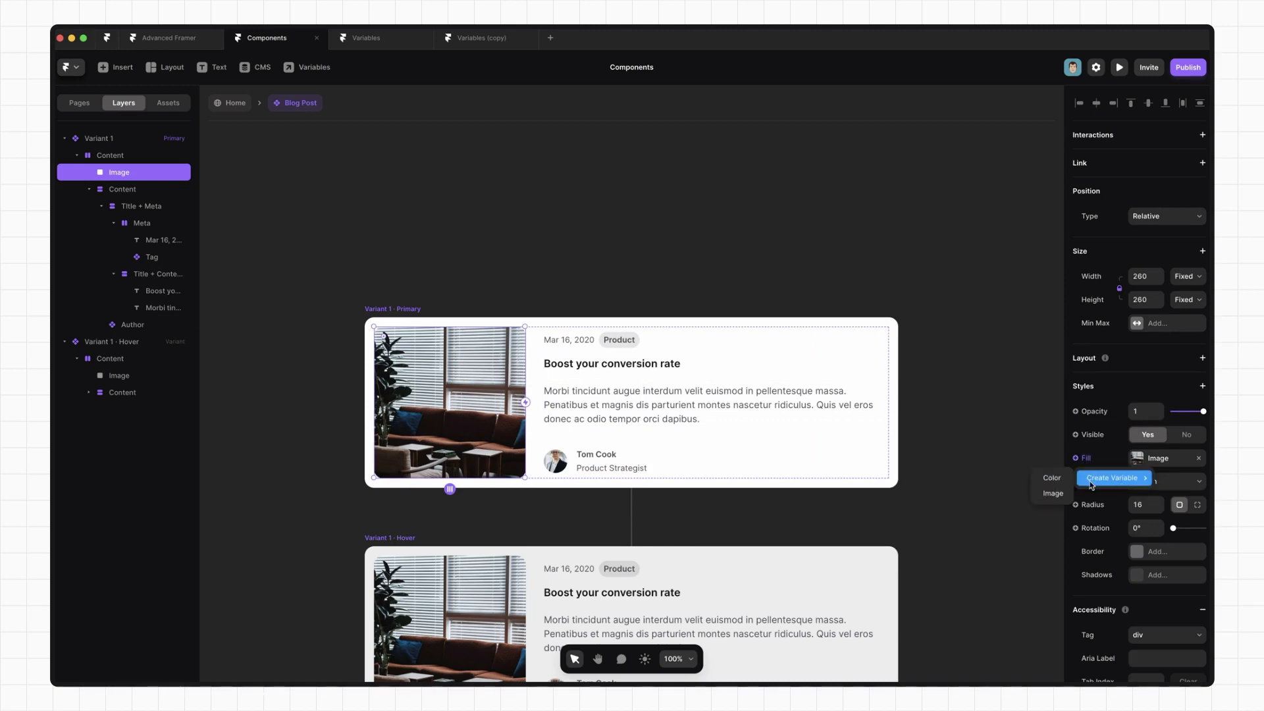
click(1053, 492)
text(Cove)
key(Escape)
key(Escape)
key(Escape)
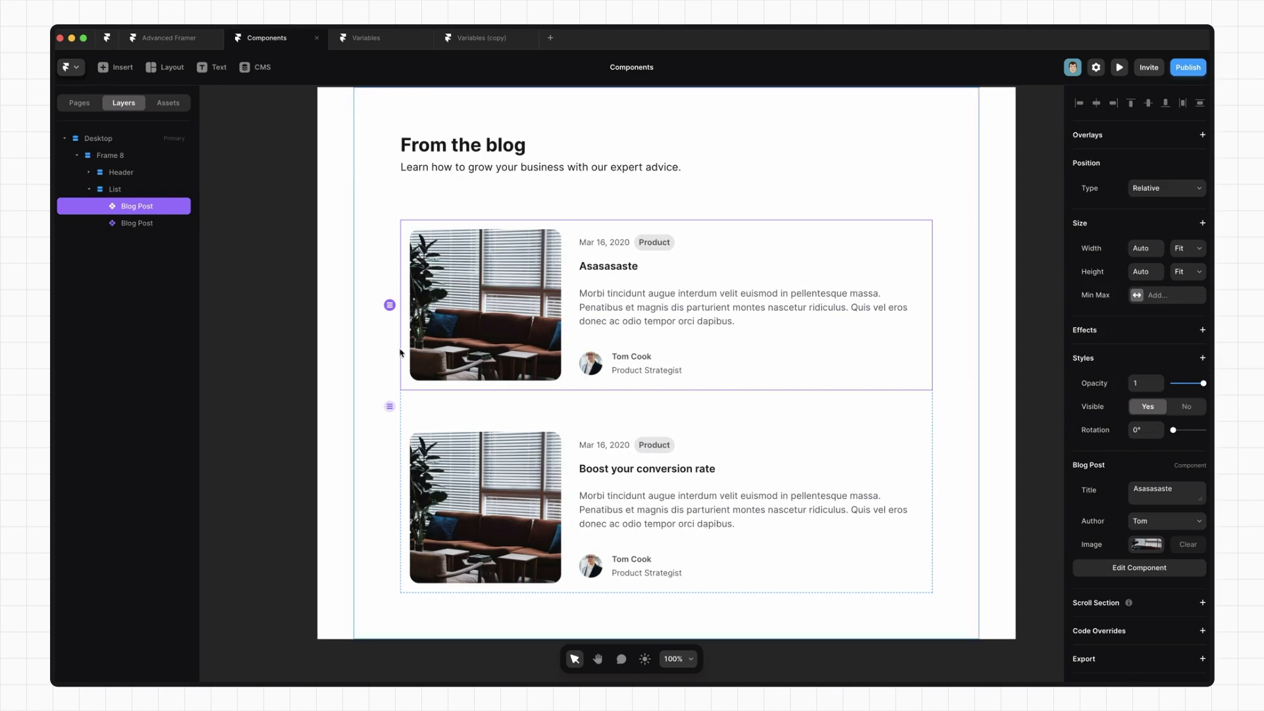
Set the first card's author to Lindsay and its cover to the Unsplash table-and-chairs photo.
click(1172, 520)
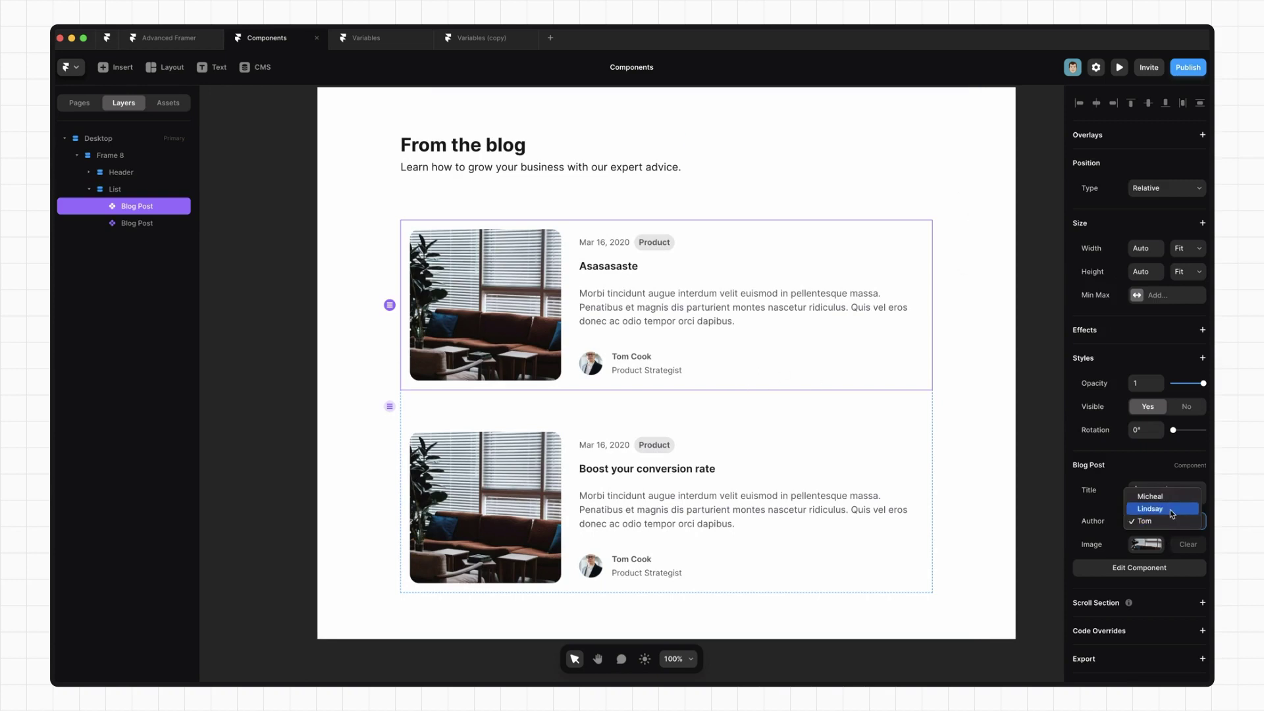
click(1159, 508)
click(1146, 544)
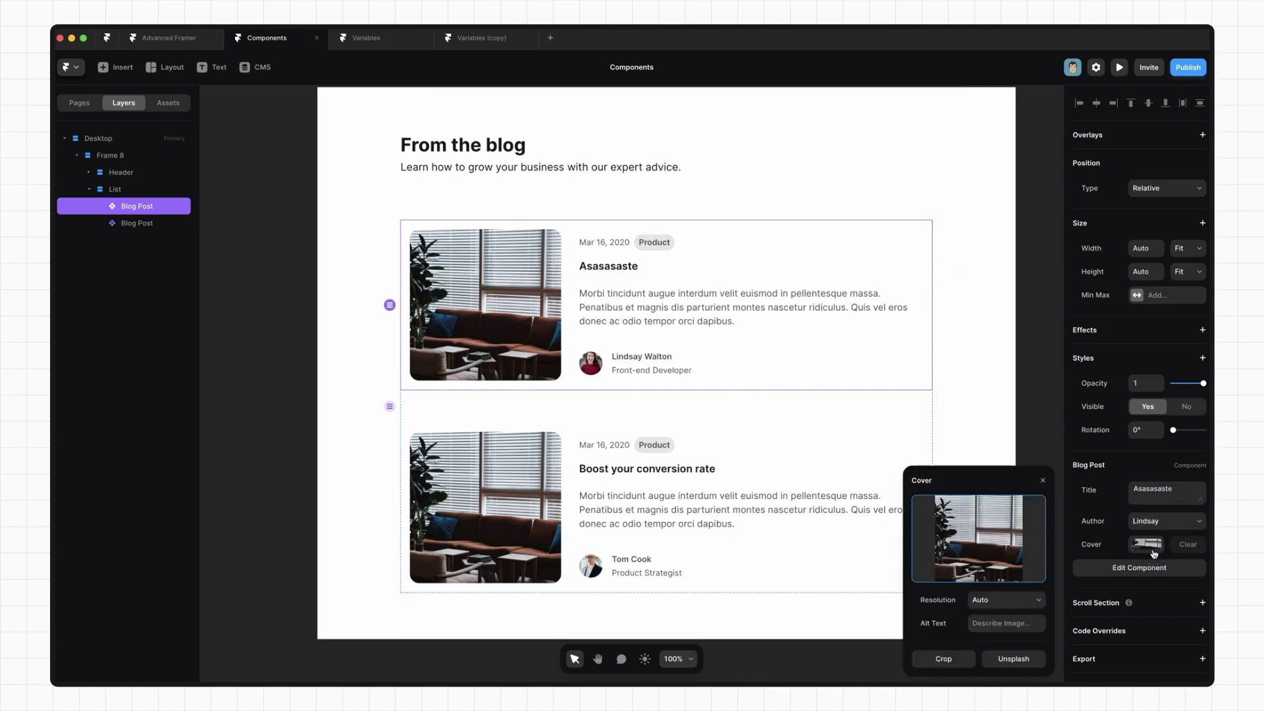
click(1003, 659)
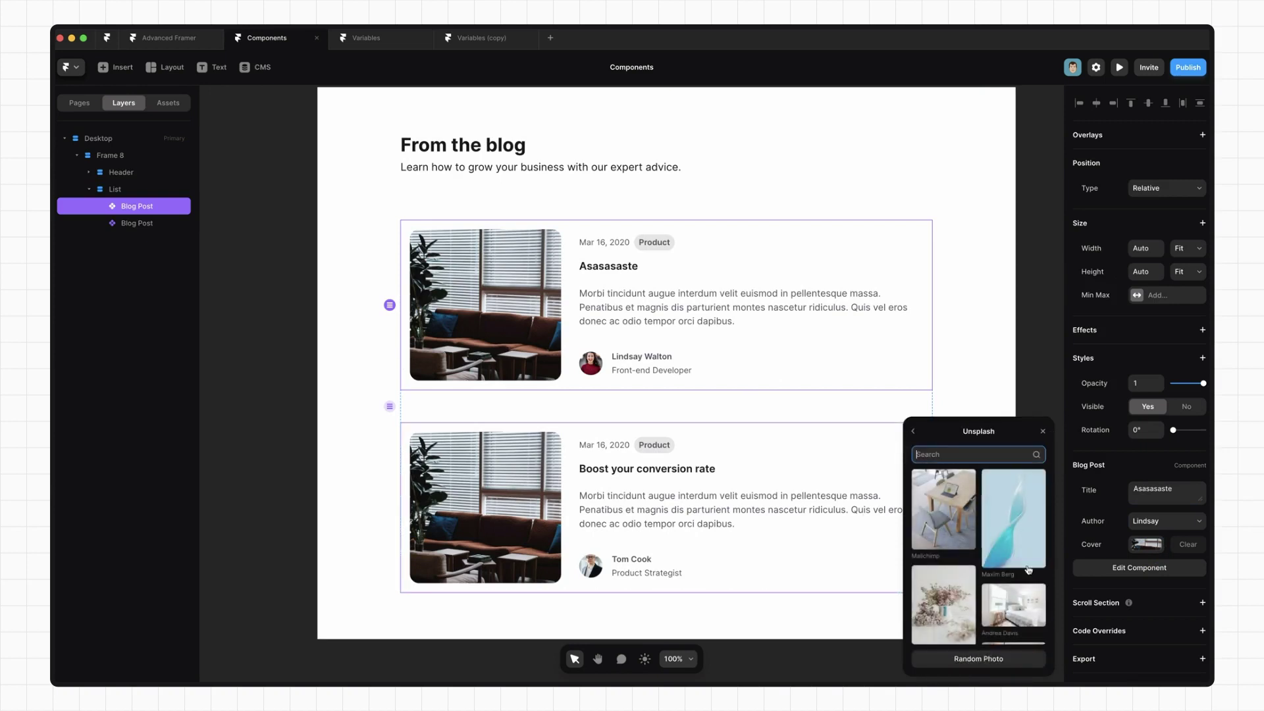
click(955, 530)
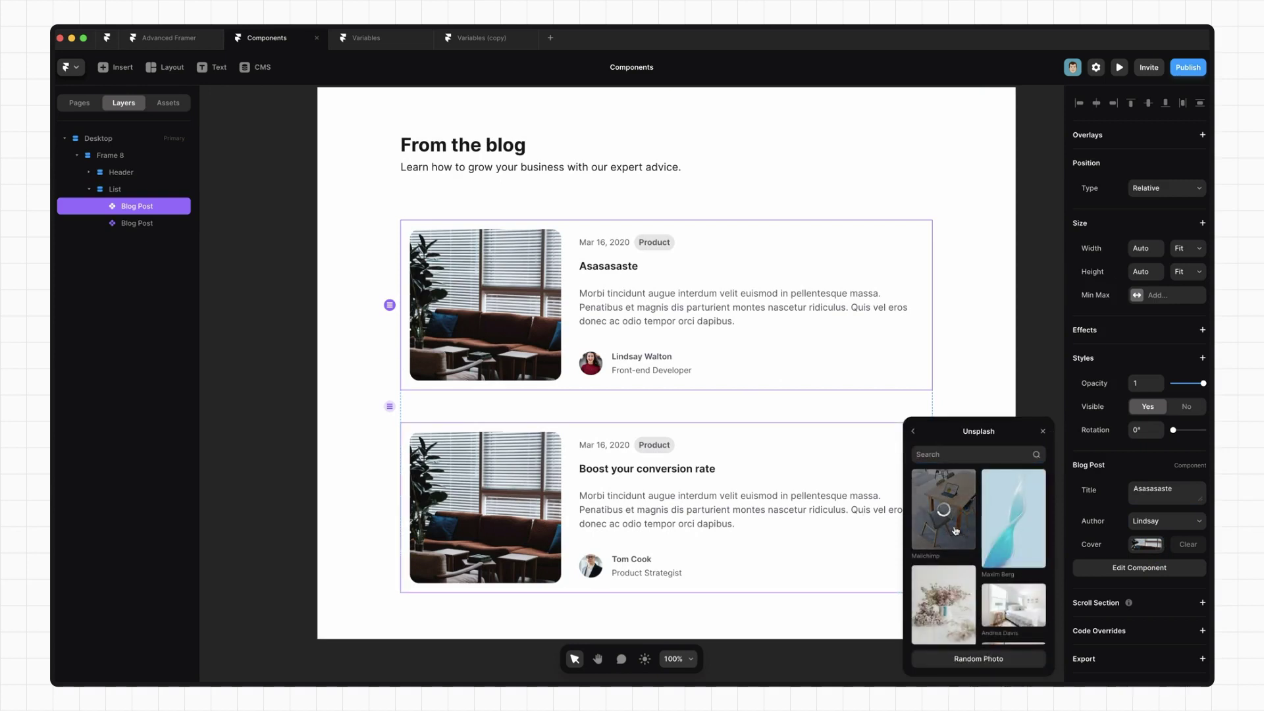
click(984, 313)
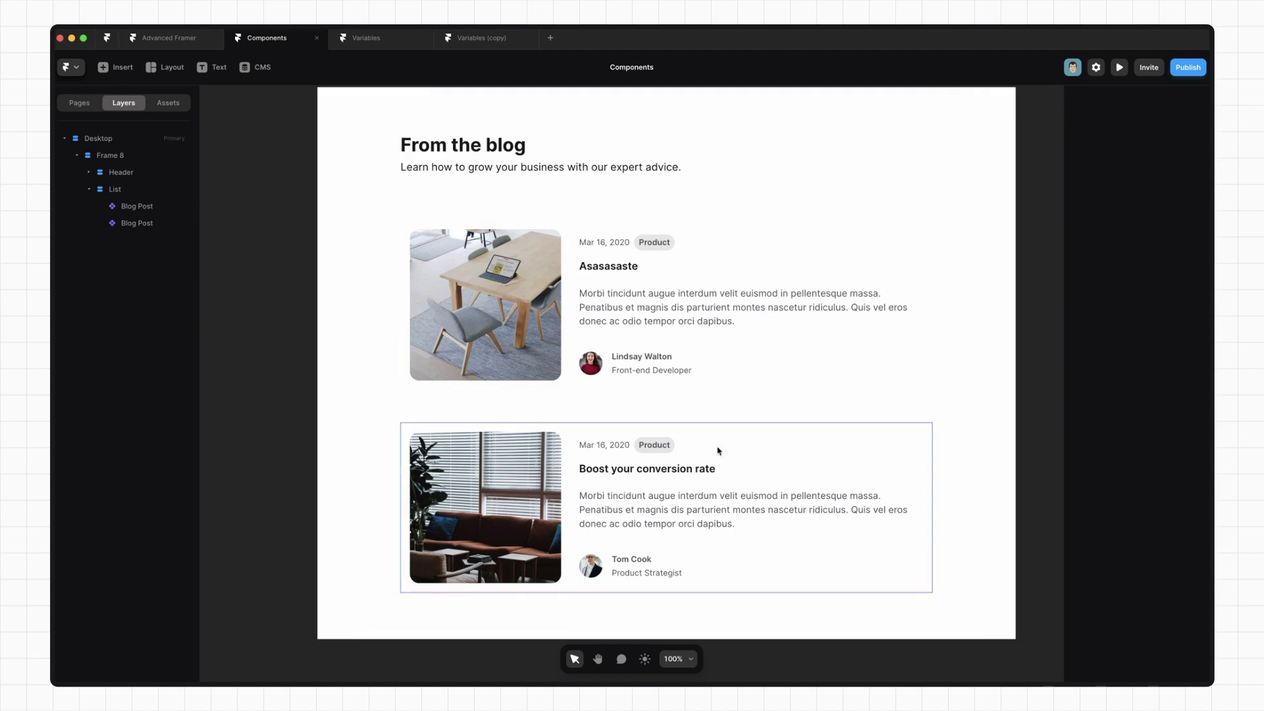